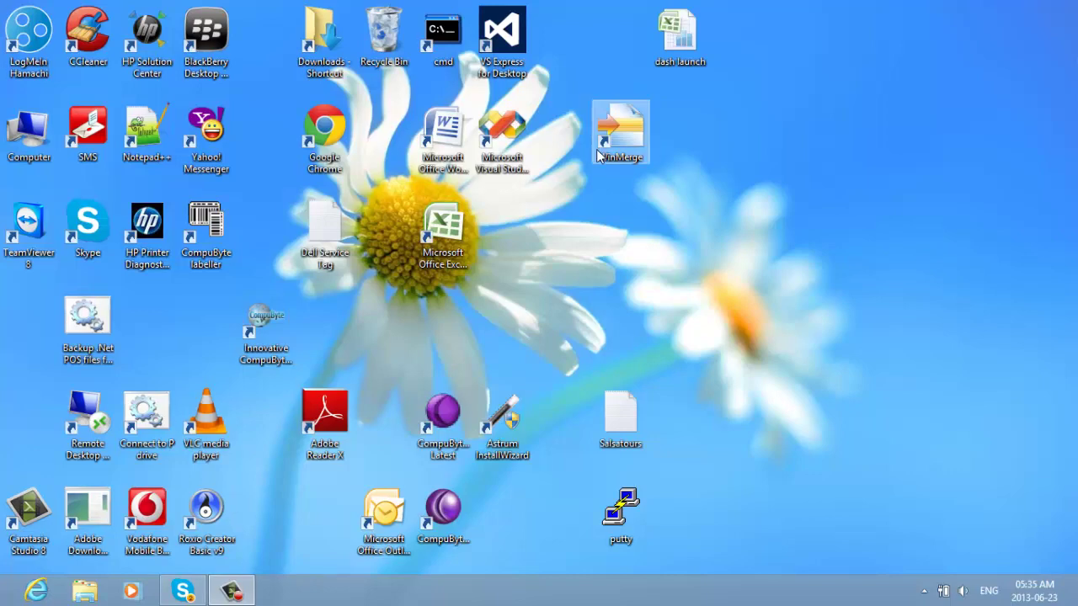
Step: Open the install (I:) network drive and select the Setup and pos-upd files at the list's bottom
{"action": "double_click", "coordinate": [21, 147]}
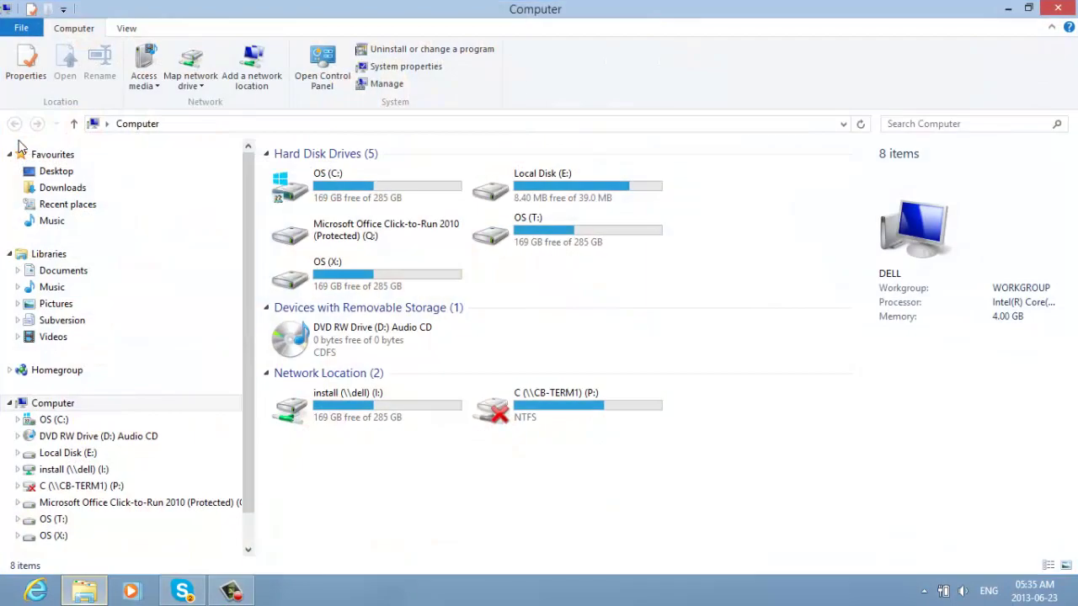
{"action": "double_click", "coordinate": [376, 405]}
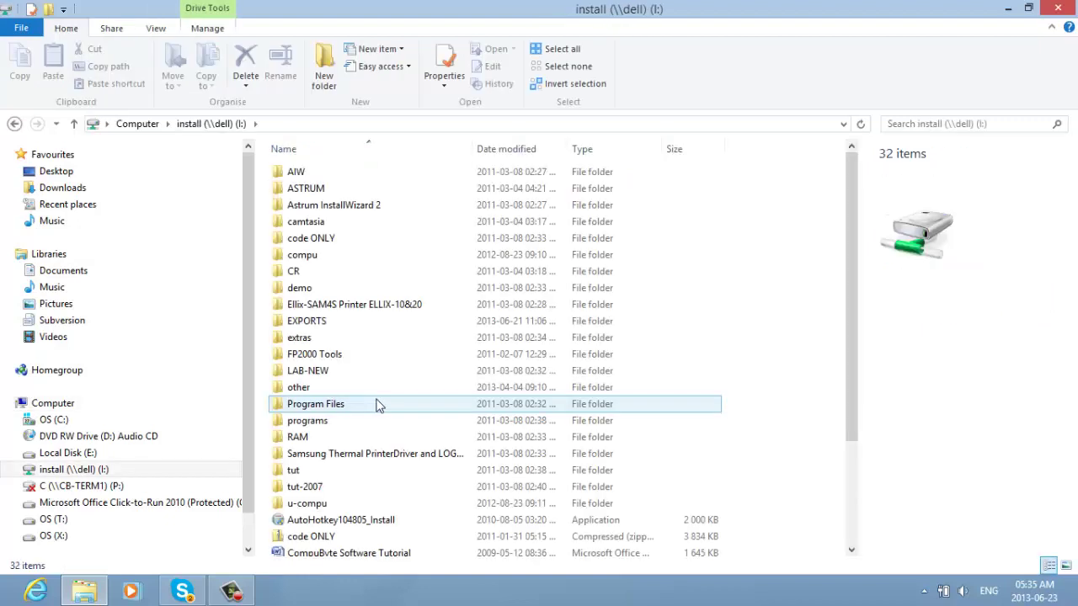
{"action": "left_click_drag", "start_coordinate": [846, 369], "coordinate": [842, 484]}
{"action": "left_click", "coordinate": [335, 516]}
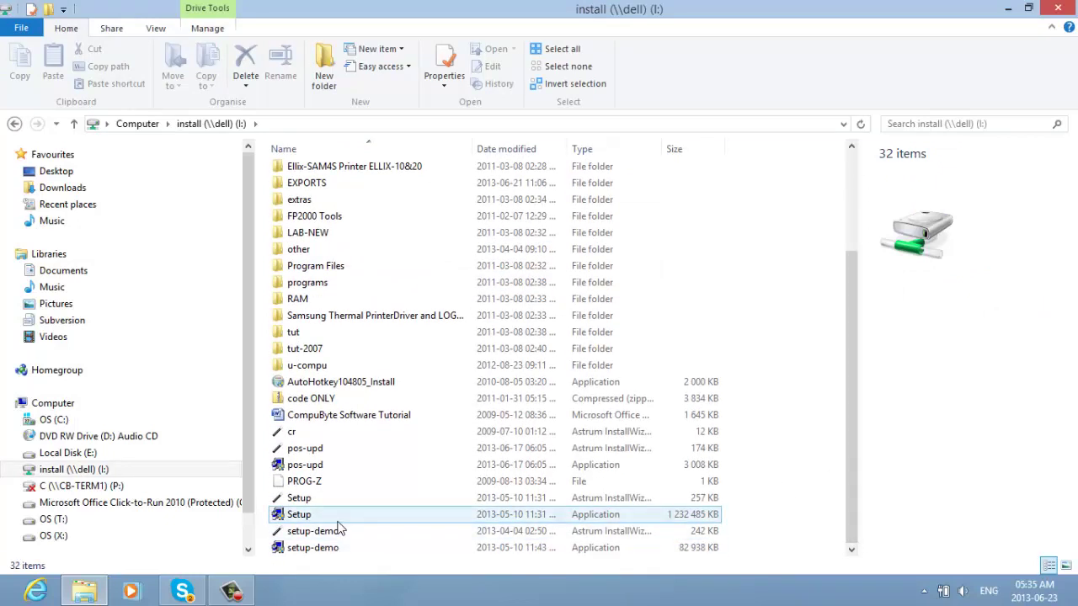
{"action": "left_click", "coordinate": [515, 464]}
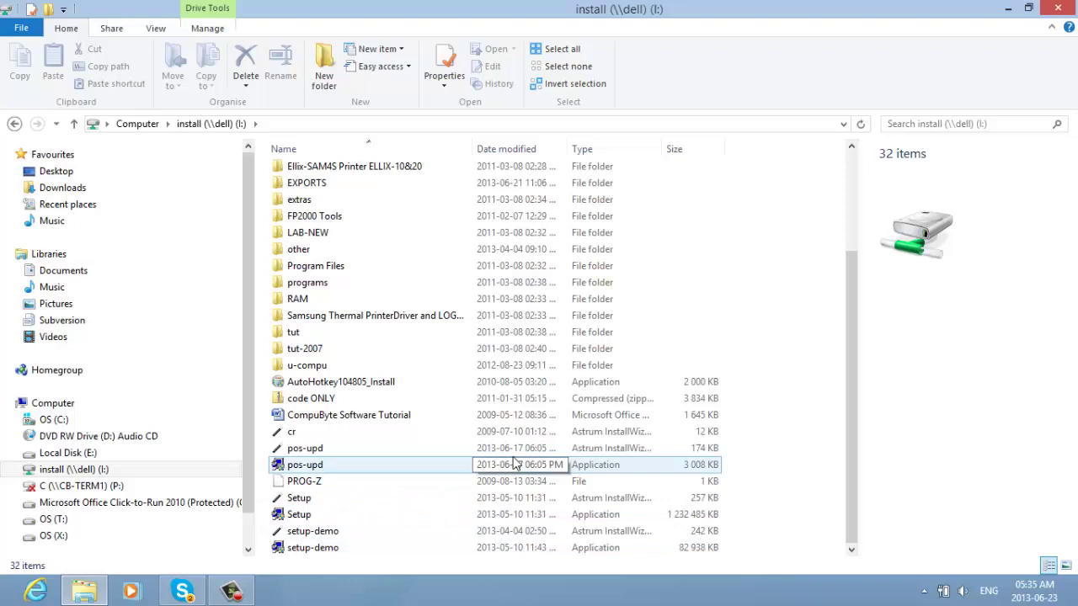
Step: Close the install (I:) File Explorer window to reveal the desktop shortcuts
{"action": "left_click", "coordinate": [1059, 9]}
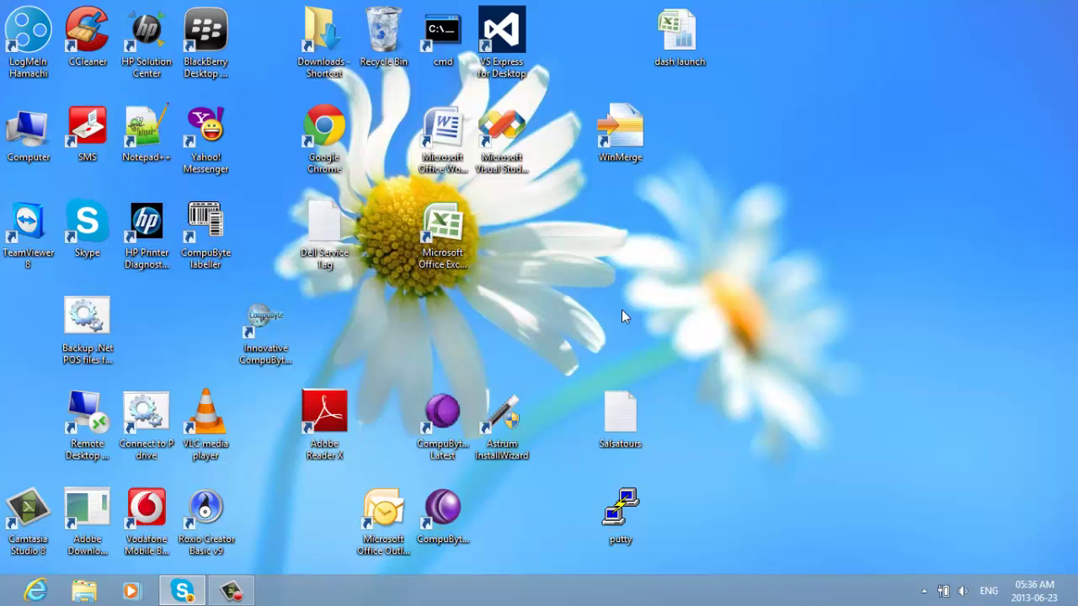
Step: Launch the Innovative CompuByte shortcut to reach the Training Company login screen
{"action": "double_click", "coordinate": [283, 346]}
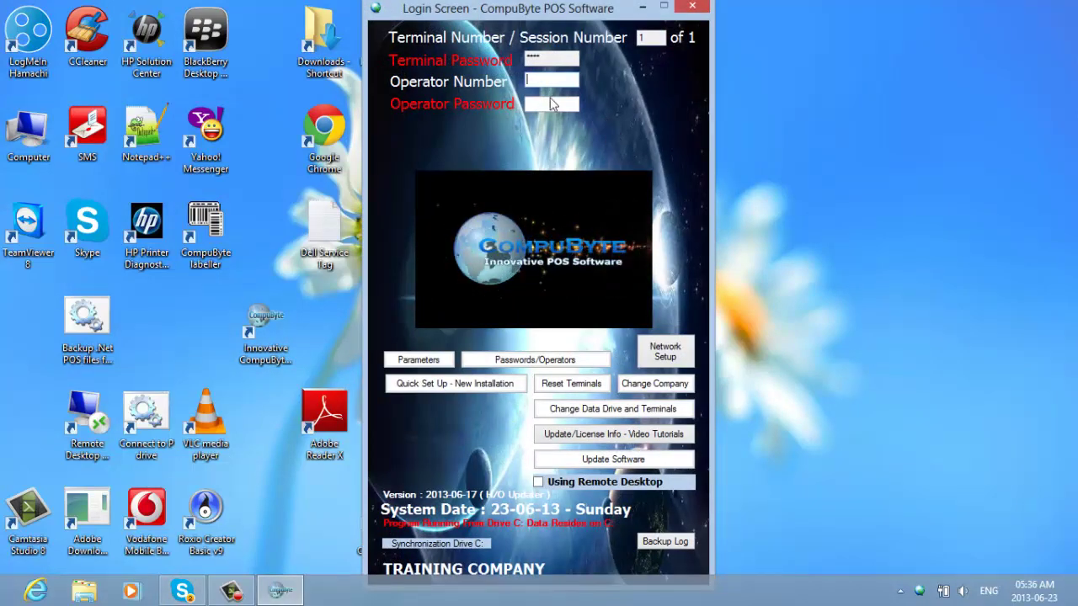
{"action": "mouse_move", "coordinate": [547, 85]}
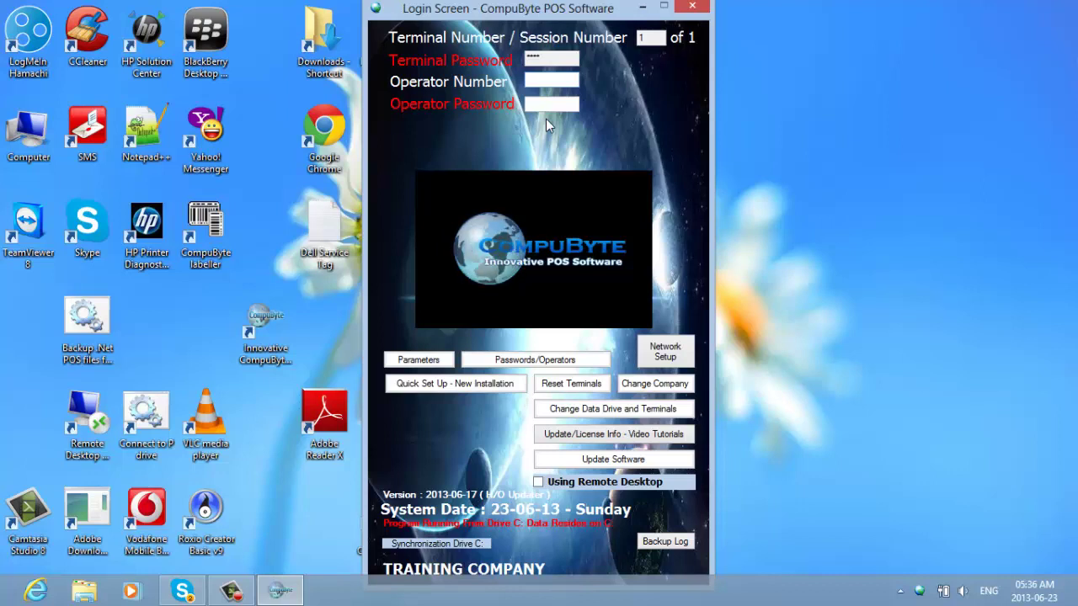
Step: Choose Quick Set Up - New Installation and enter the level 10 password to reach Setup Company
{"action": "left_click", "coordinate": [449, 384]}
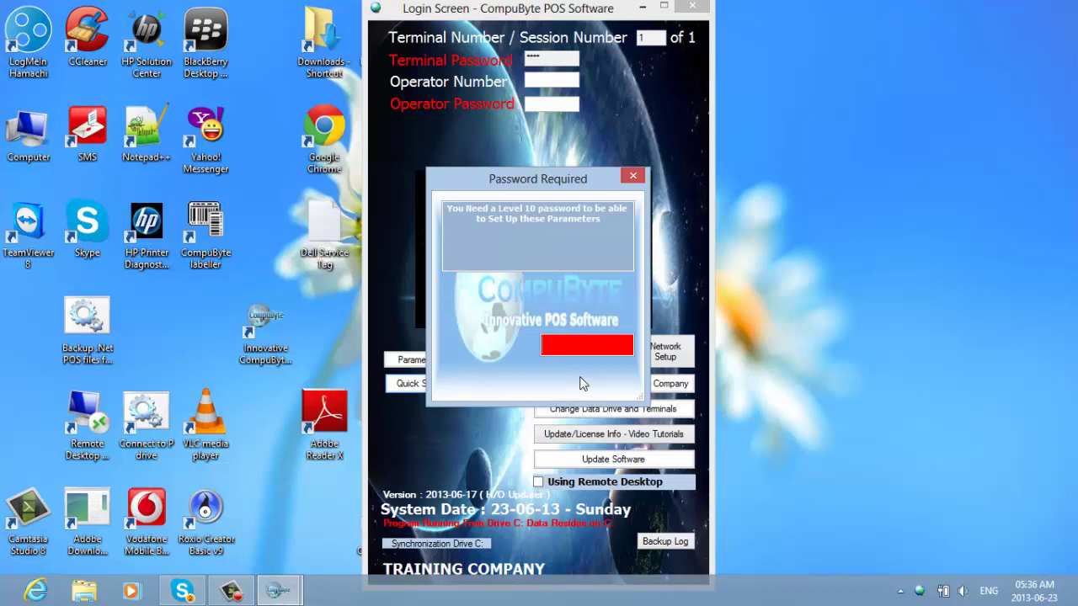
{"action": "type", "text": "****"}
{"action": "key", "text": "Return"}
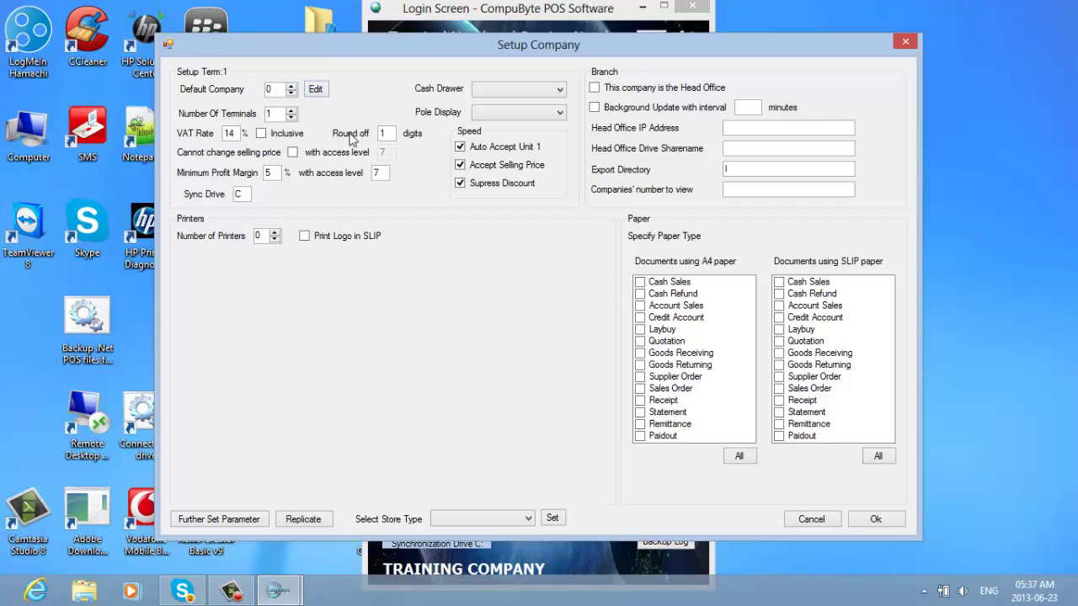
{"action": "left_click", "coordinate": [317, 90]}
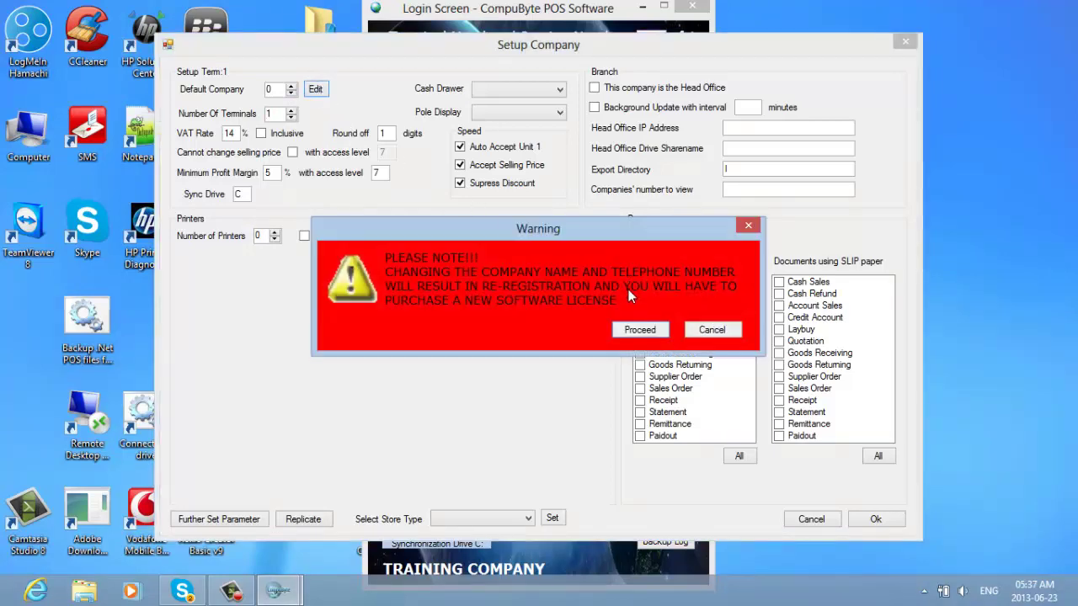
{"action": "left_click", "coordinate": [633, 329]}
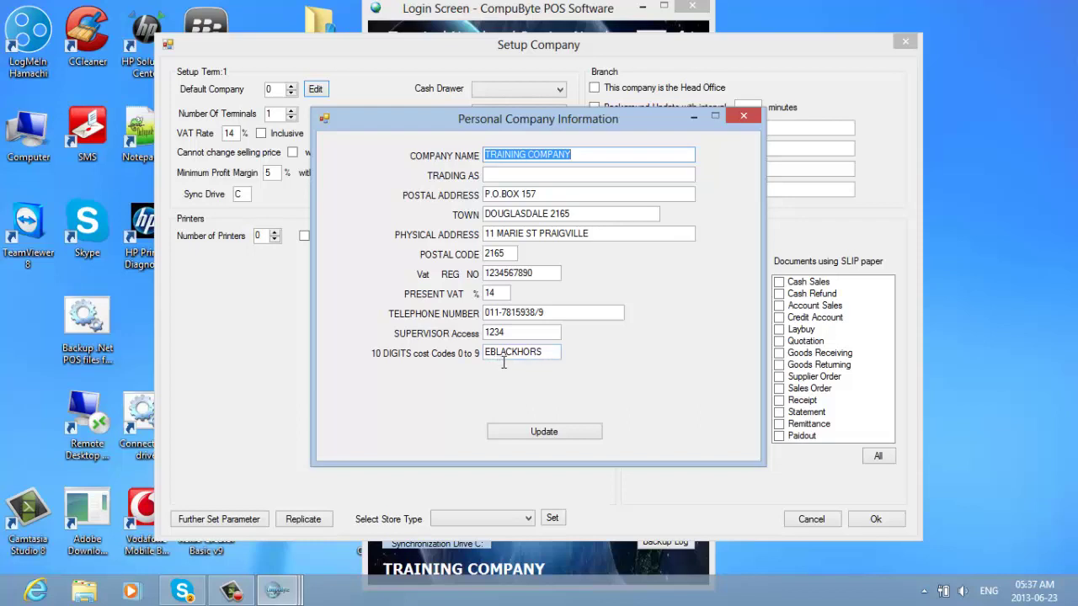
{"action": "left_click", "coordinate": [559, 437]}
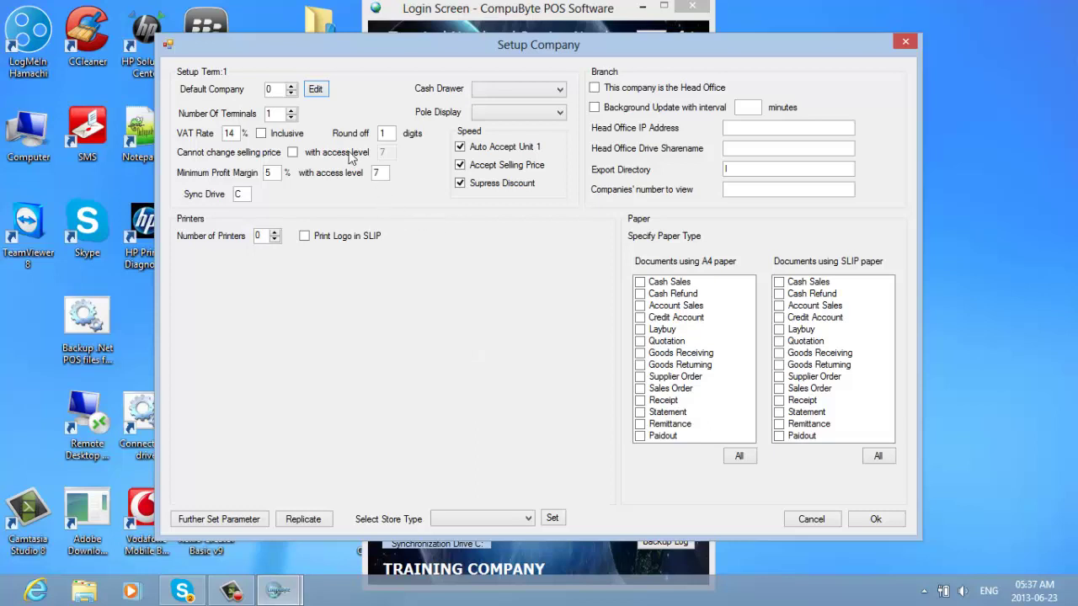
Step: Set 2 terminals, inclusive VAT, selling-price changes locked at access level 9, and sync drive T
{"action": "left_click", "coordinate": [291, 114]}
{"action": "left_click", "coordinate": [261, 135]}
{"action": "left_click", "coordinate": [292, 154]}
{"action": "type", "text": "1"}
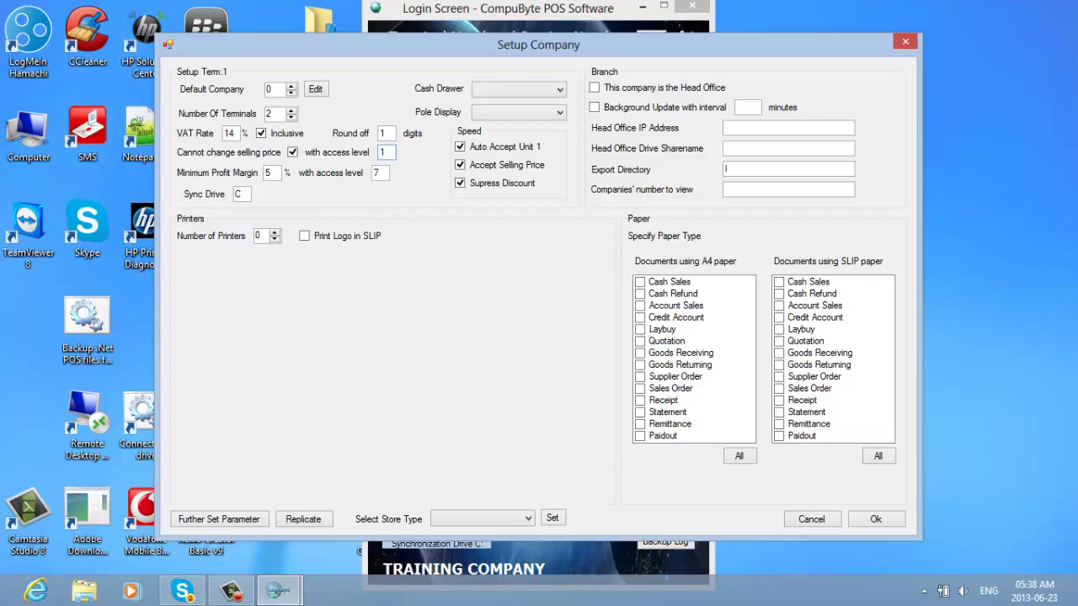
{"action": "key", "text": "BackSpace"}
{"action": "type", "text": "9"}
{"action": "key", "text": "BackSpace"}
{"action": "type", "text": "T"}
Step: Connect the cash drawer to LPT1 and leave the pole display port unset
{"action": "left_click", "coordinate": [560, 92]}
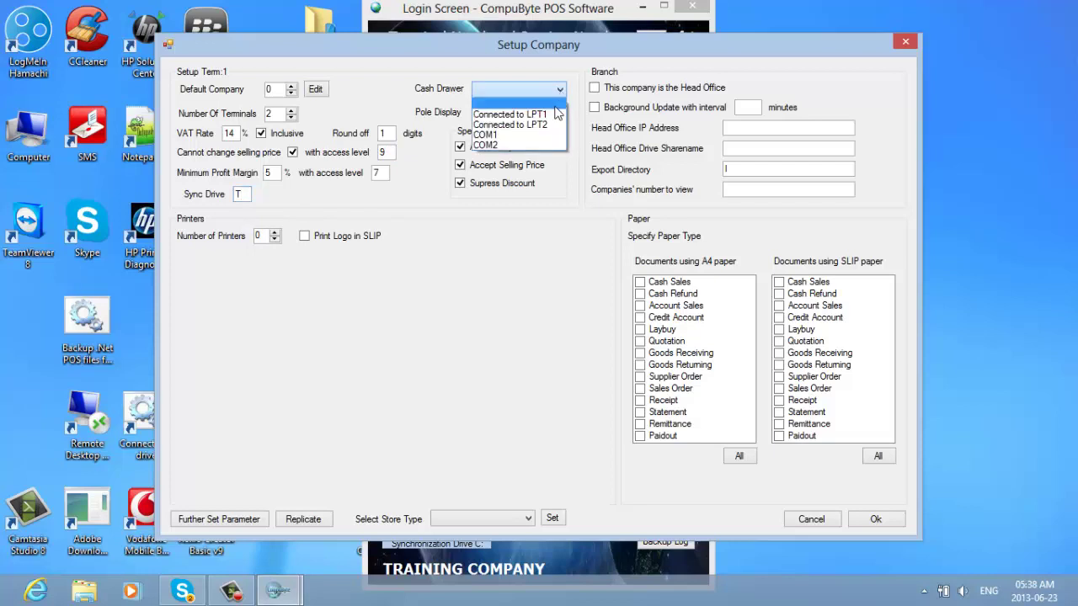
{"action": "left_click", "coordinate": [553, 116]}
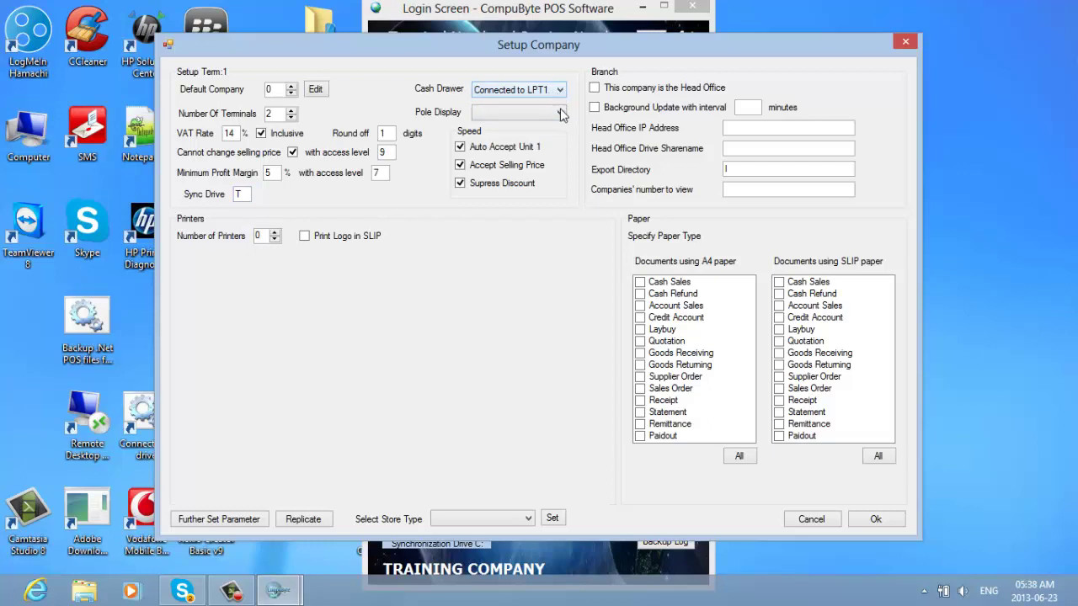
{"action": "left_click", "coordinate": [560, 113]}
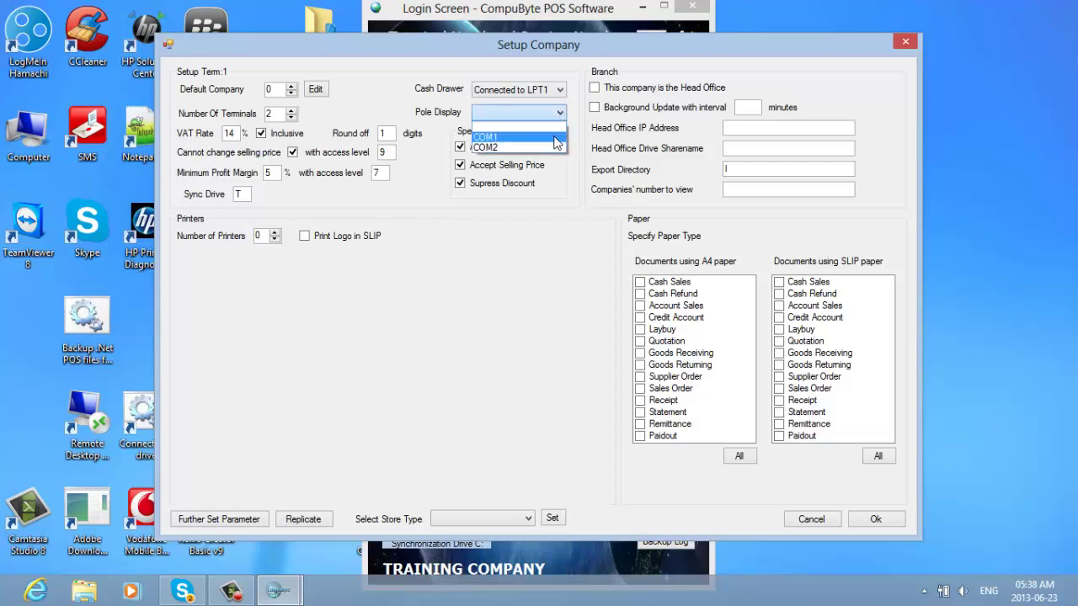
{"action": "left_click", "coordinate": [566, 120]}
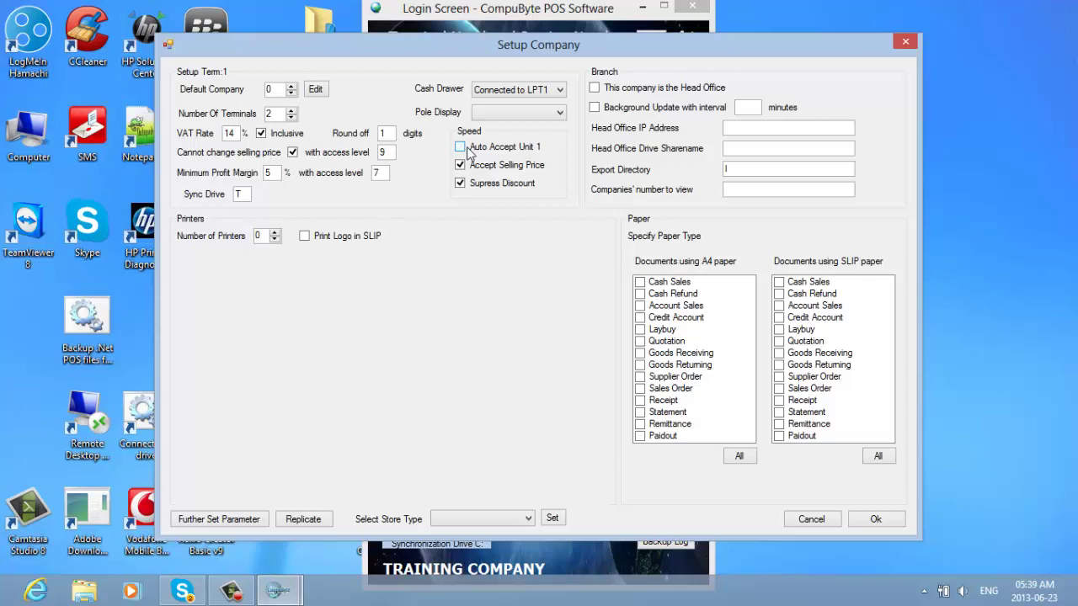
Step: Switch off Auto Accept Unit 1 and Accept Selling Price, leaving Supress Discount on
{"action": "left_click", "coordinate": [463, 150]}
{"action": "left_click", "coordinate": [461, 166]}
Step: Add two printers on ports LPT1 and USB001, marking the LPT1 printer as thermal
{"action": "left_click", "coordinate": [274, 233]}
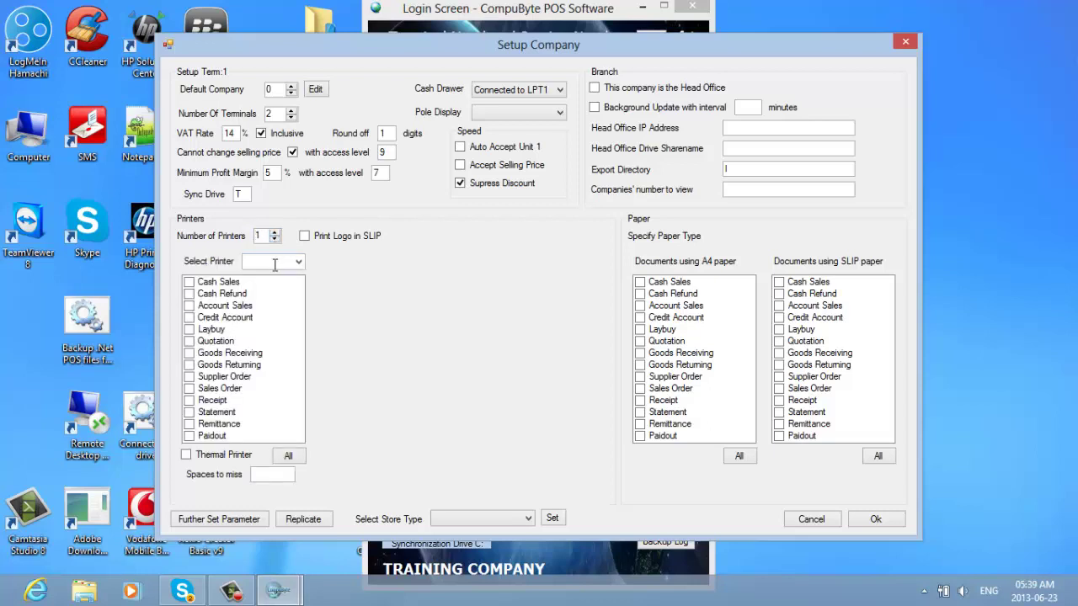
{"action": "left_click", "coordinate": [275, 233]}
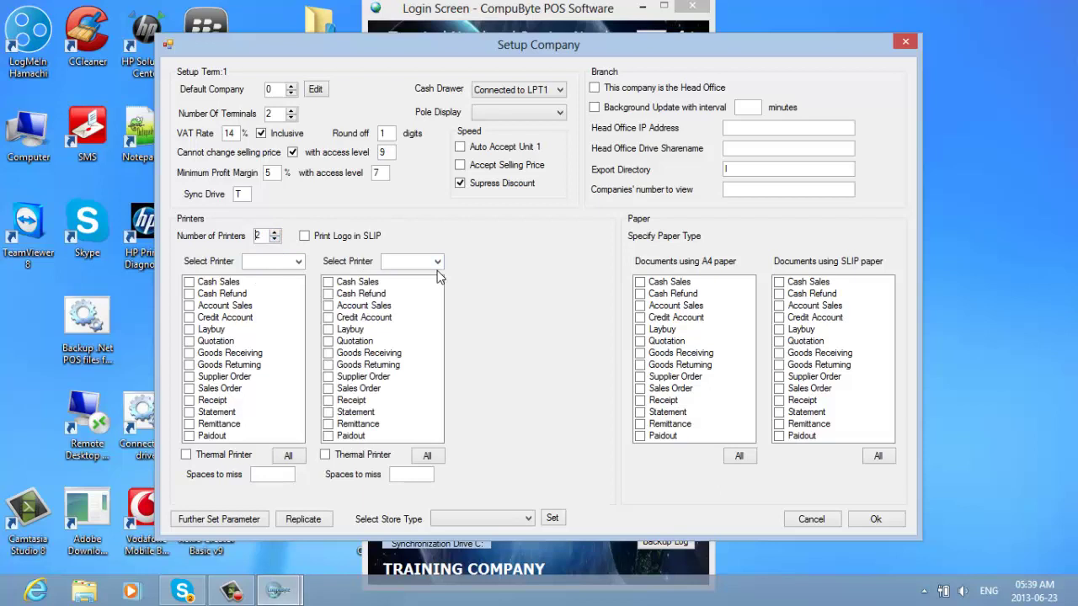
{"action": "left_click", "coordinate": [298, 261]}
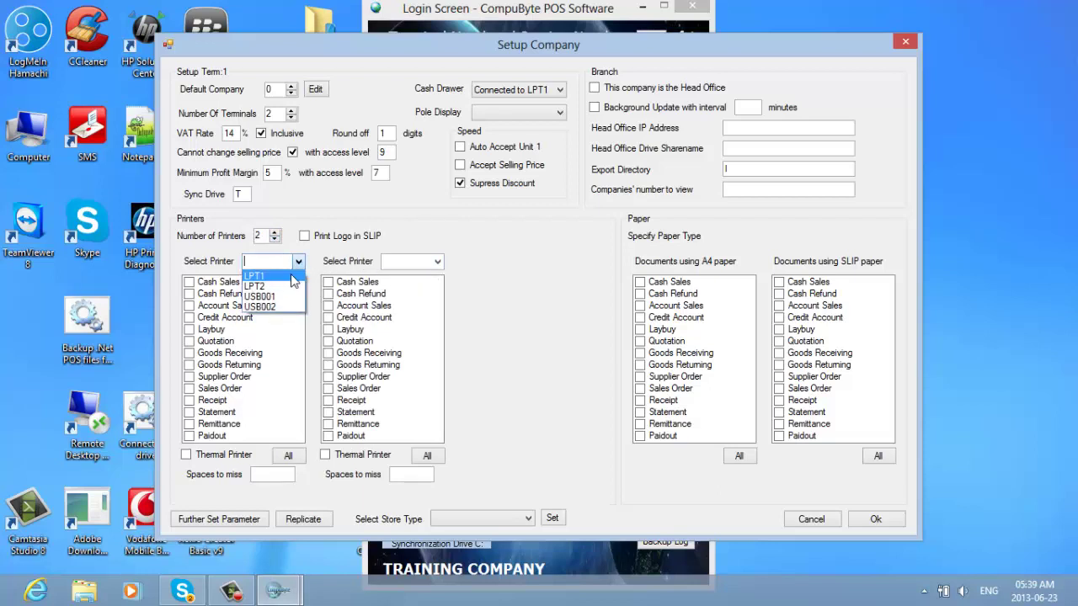
{"action": "left_click", "coordinate": [293, 278]}
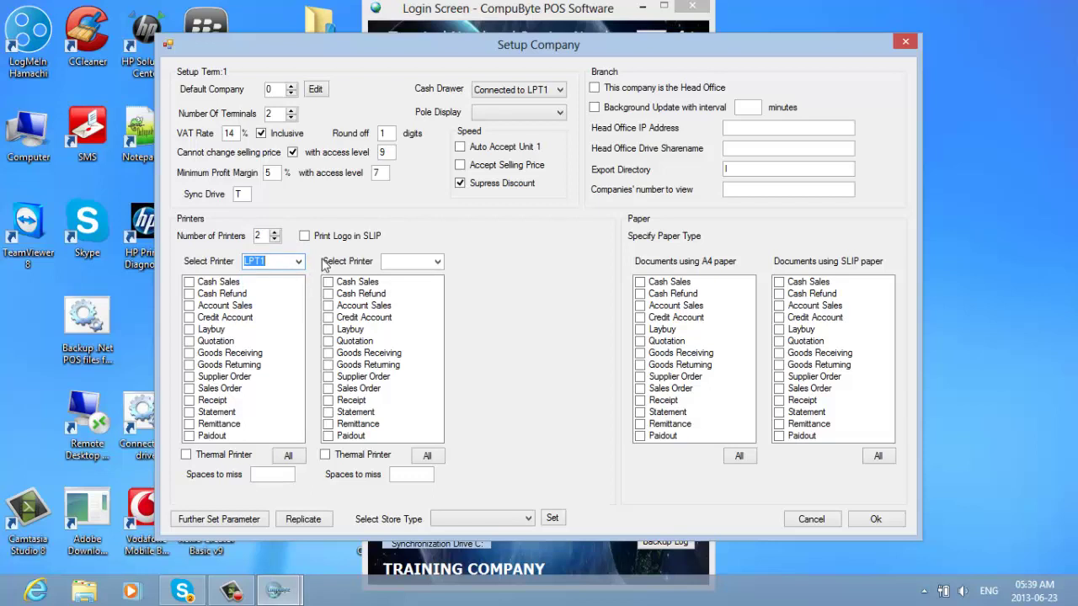
{"action": "left_click", "coordinate": [438, 263]}
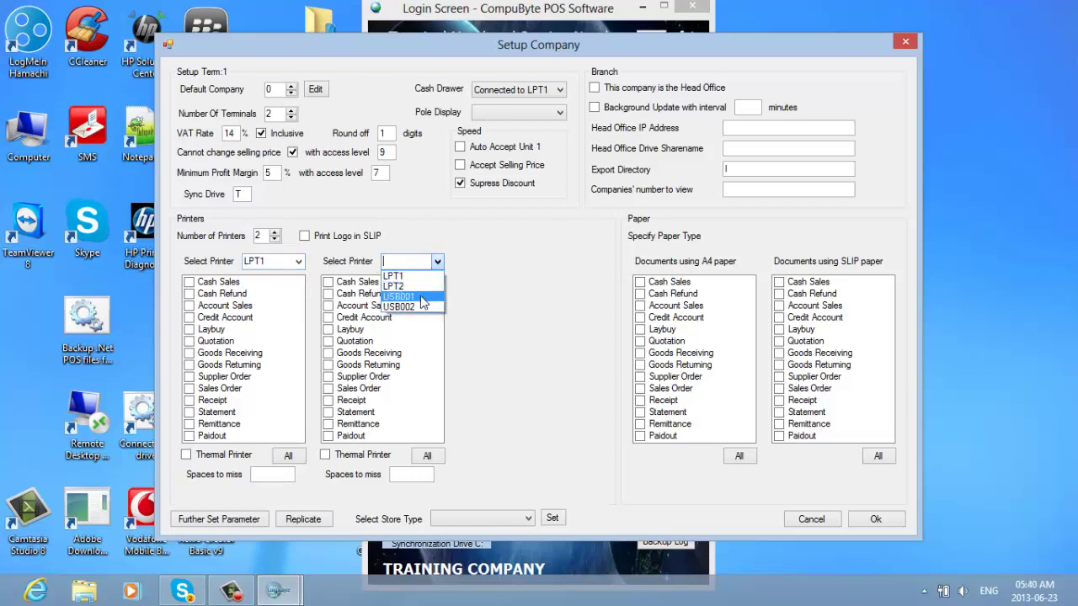
{"action": "left_click", "coordinate": [423, 297]}
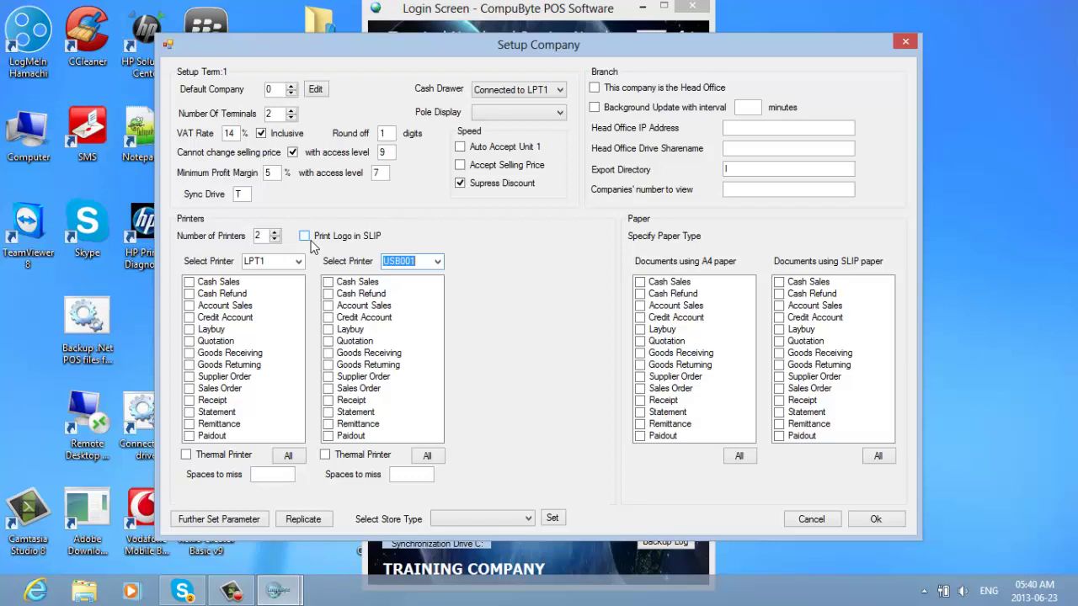
{"action": "left_click", "coordinate": [191, 458]}
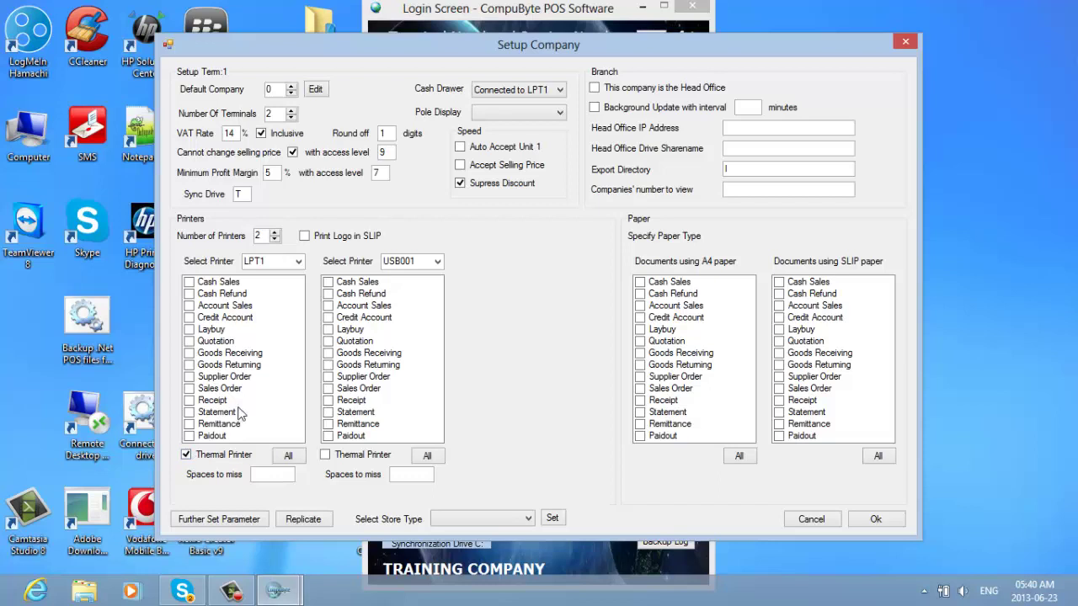
Step: Send Cash Sales, Cash Refund, Laybuy and Quotation to LPT1; Account Sales and Credit Account to USB001
{"action": "left_click", "coordinate": [194, 285]}
{"action": "left_click", "coordinate": [195, 285]}
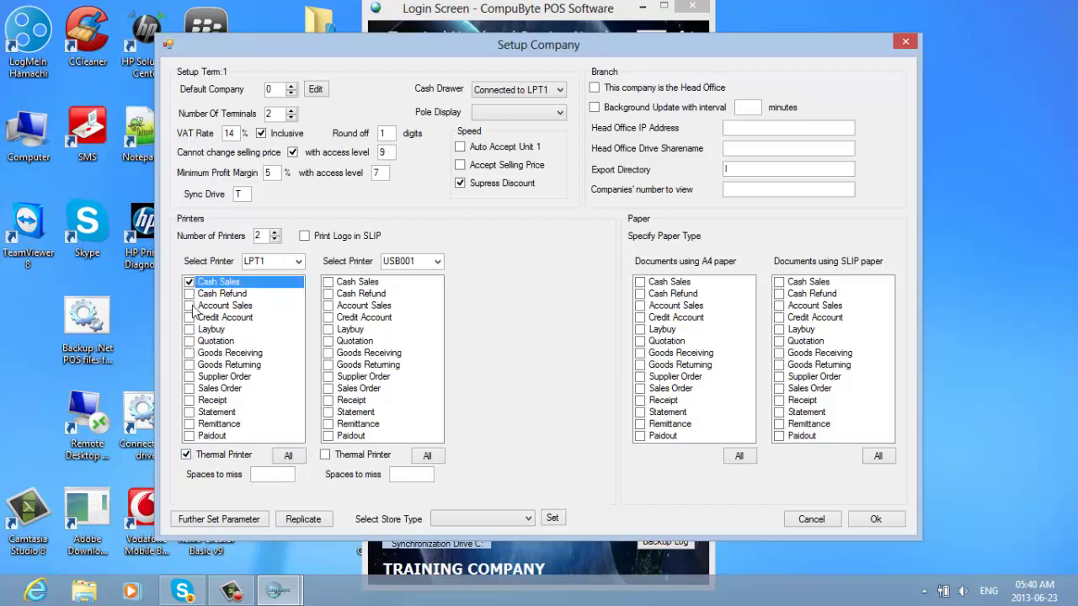
{"action": "double_click", "coordinate": [192, 296]}
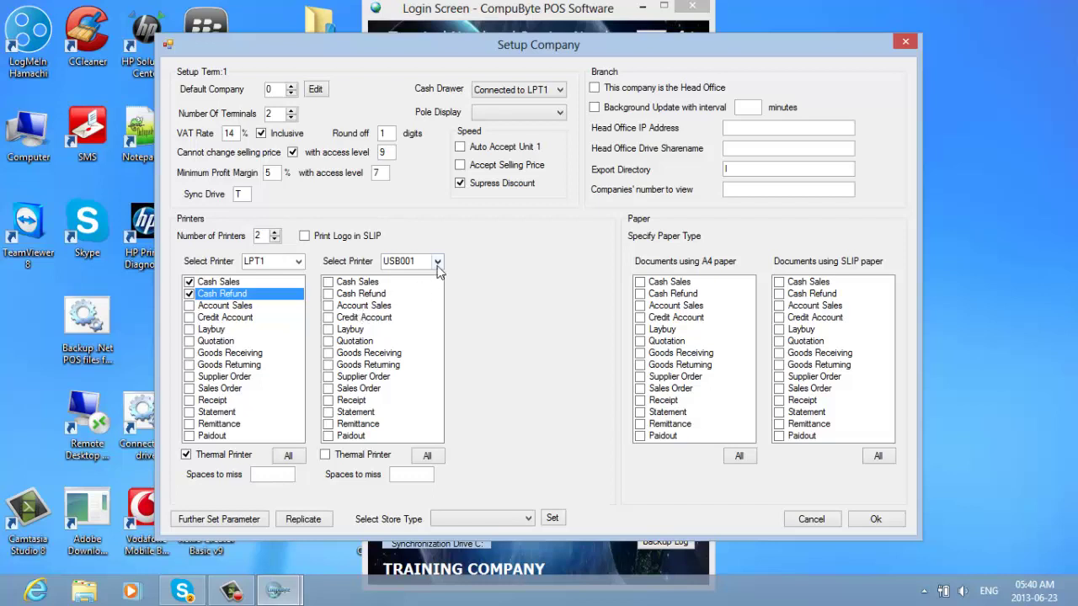
{"action": "left_click", "coordinate": [330, 306]}
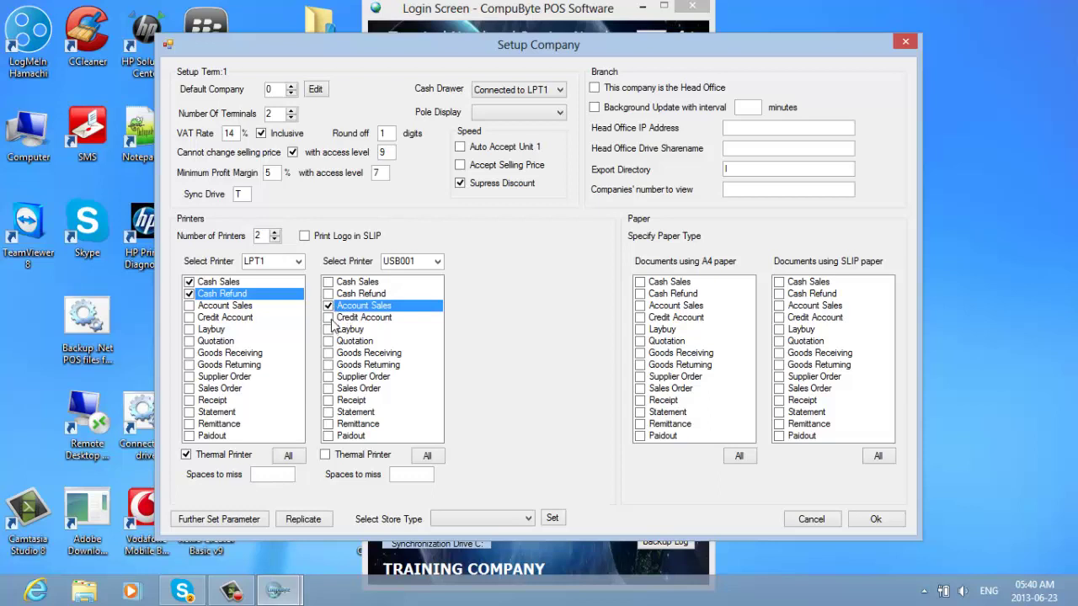
{"action": "left_click", "coordinate": [329, 318]}
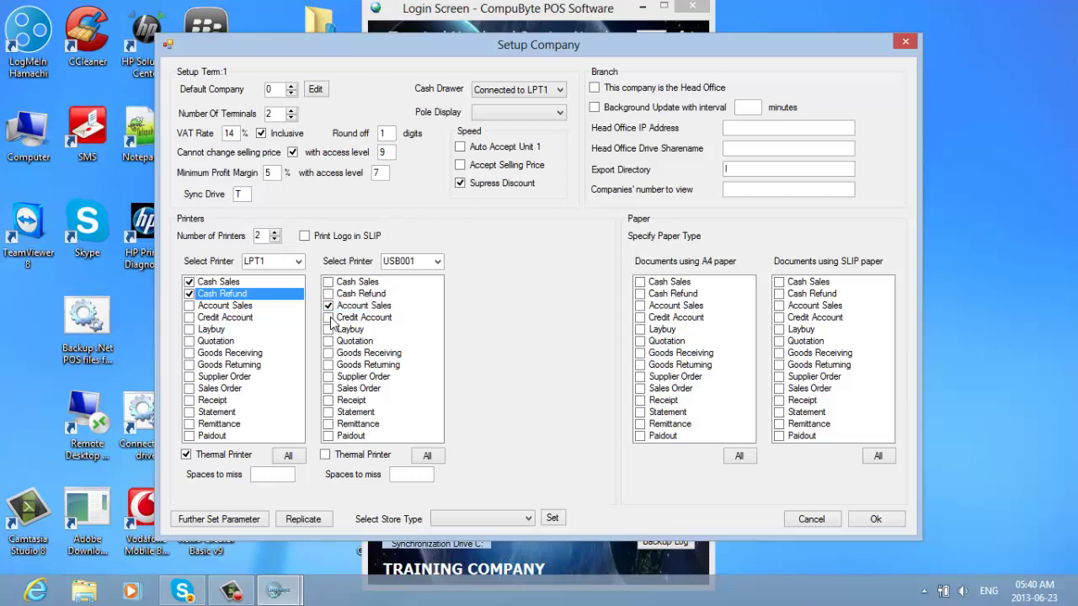
{"action": "left_click", "coordinate": [190, 330]}
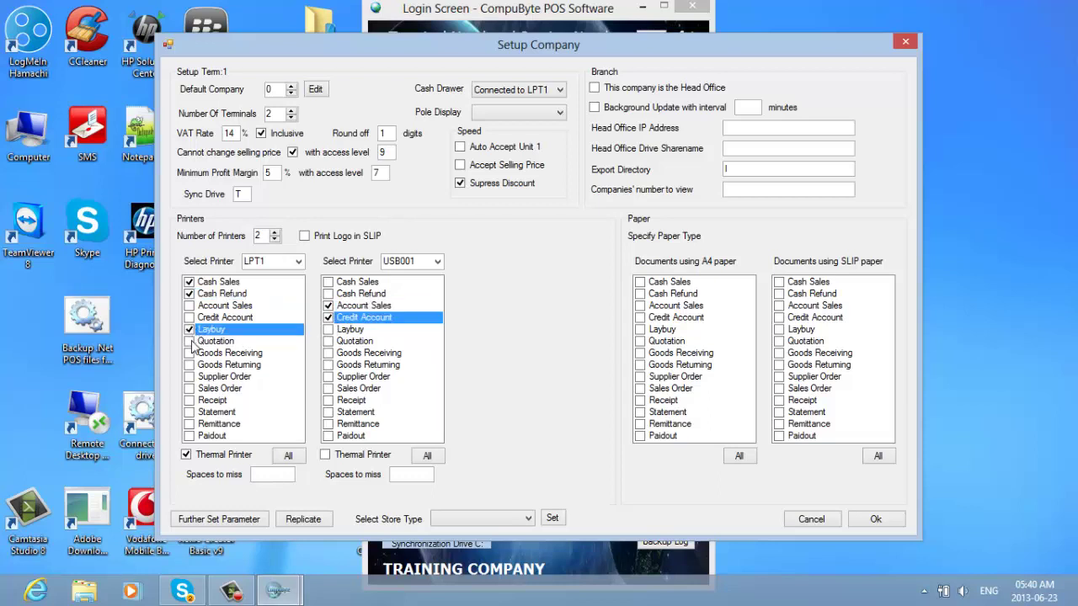
{"action": "left_click", "coordinate": [189, 341]}
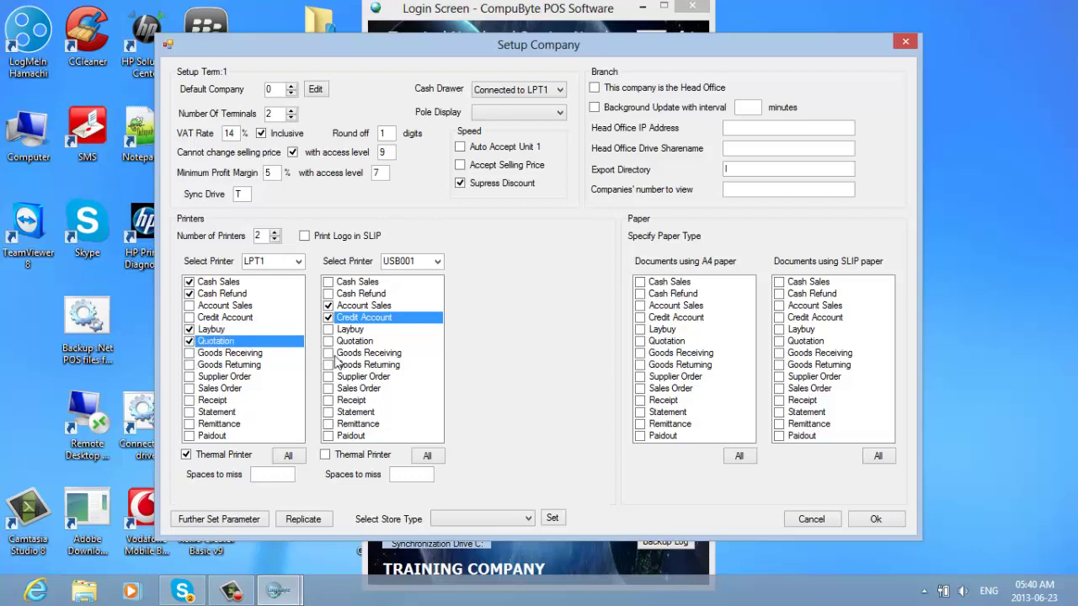
Step: Assign goods, Supplier Order, Sales Order, Statement and Remittance to USB001; Receipt and Paidout to LPT1
{"action": "left_click", "coordinate": [330, 354]}
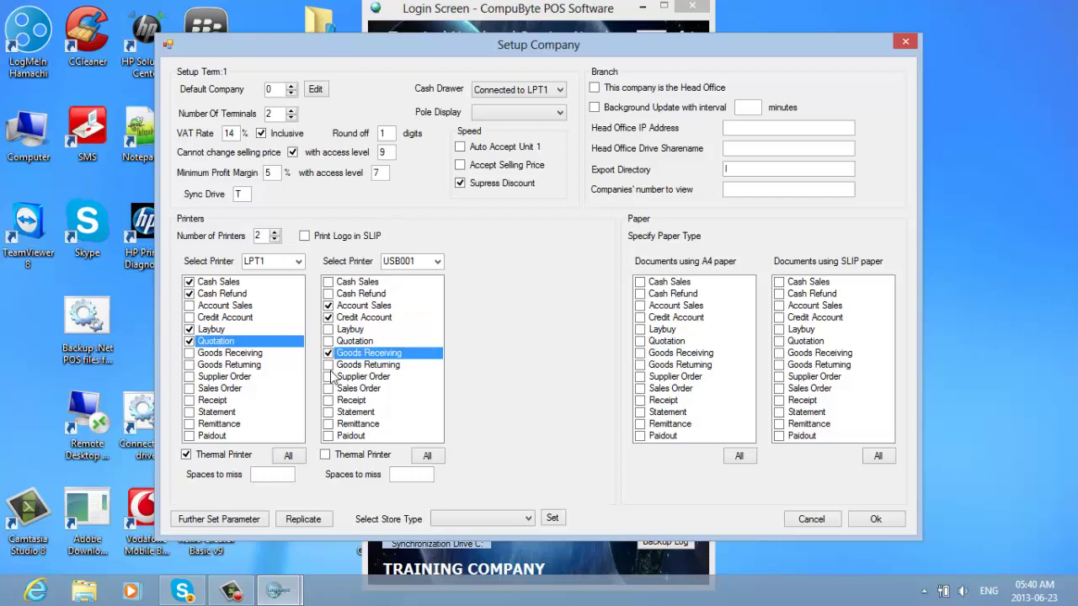
{"action": "left_click", "coordinate": [329, 365]}
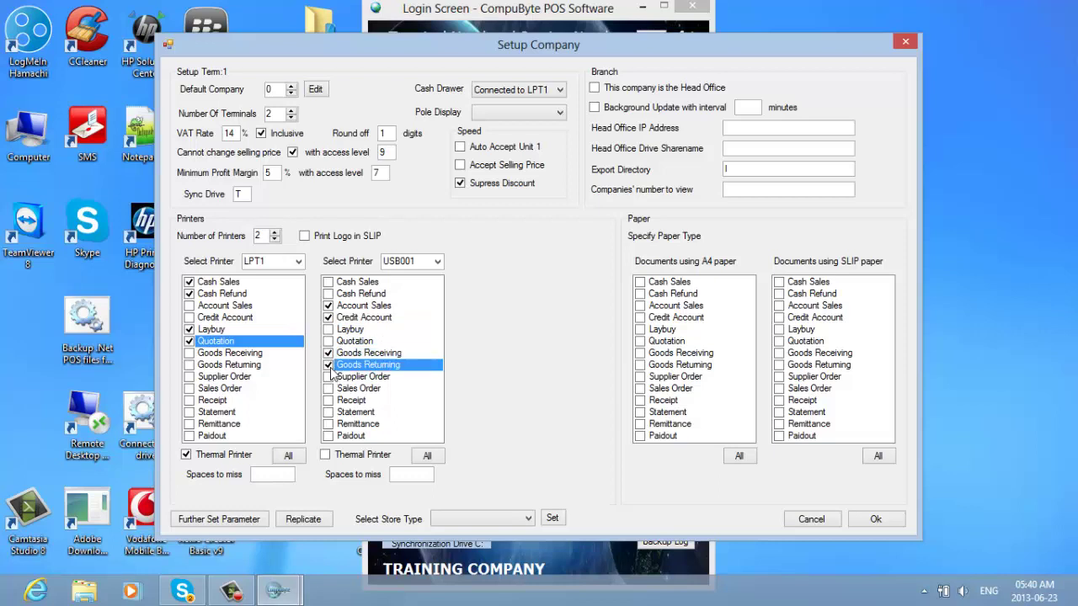
{"action": "left_click", "coordinate": [330, 378]}
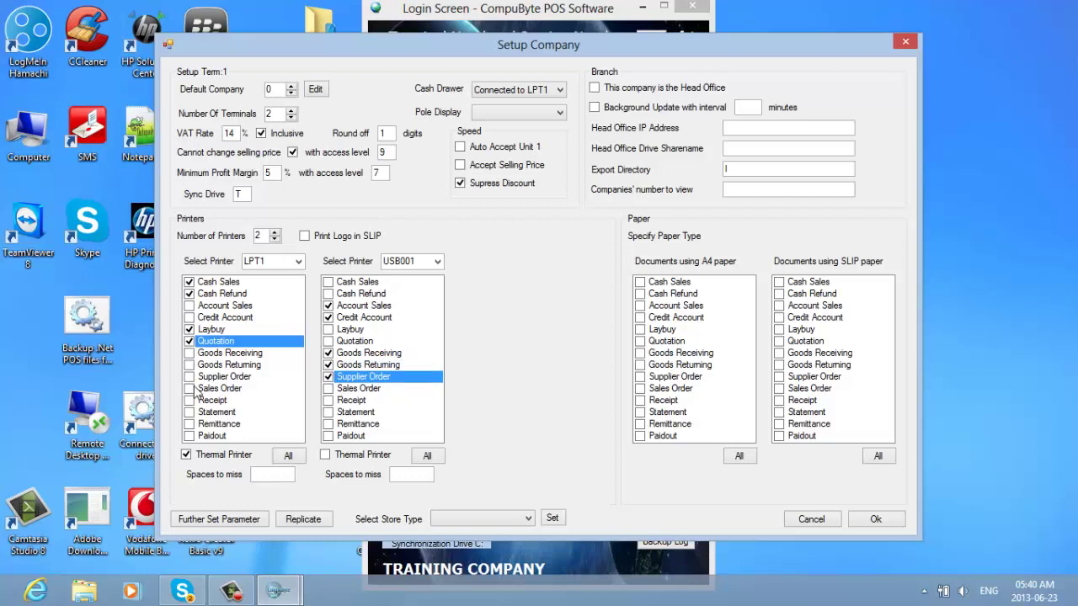
{"action": "left_click", "coordinate": [328, 390]}
{"action": "left_click", "coordinate": [328, 389]}
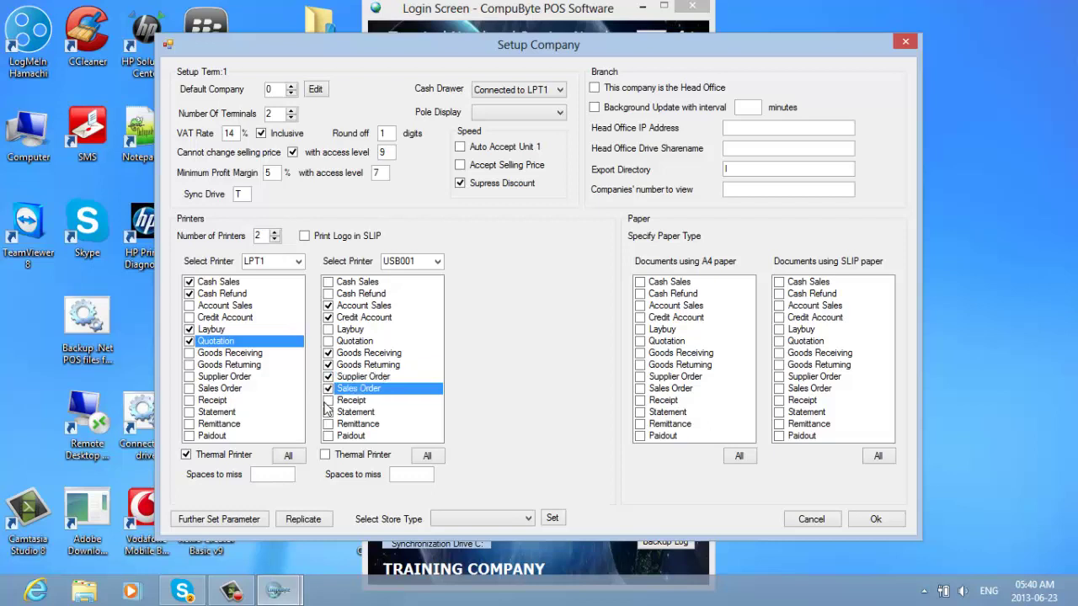
{"action": "double_click", "coordinate": [202, 401]}
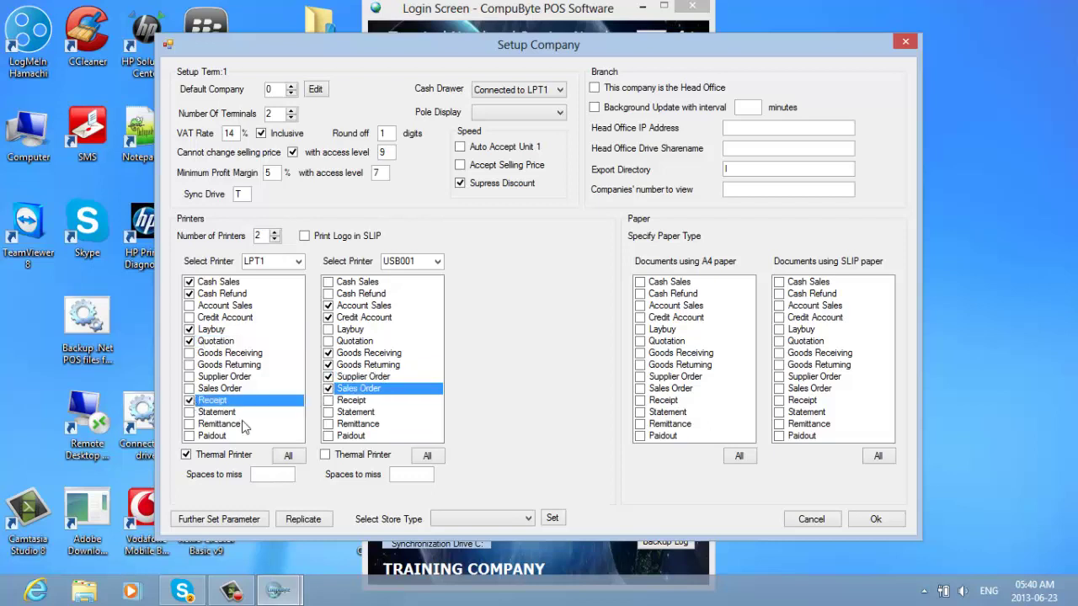
{"action": "left_click", "coordinate": [330, 409]}
{"action": "left_click", "coordinate": [329, 411]}
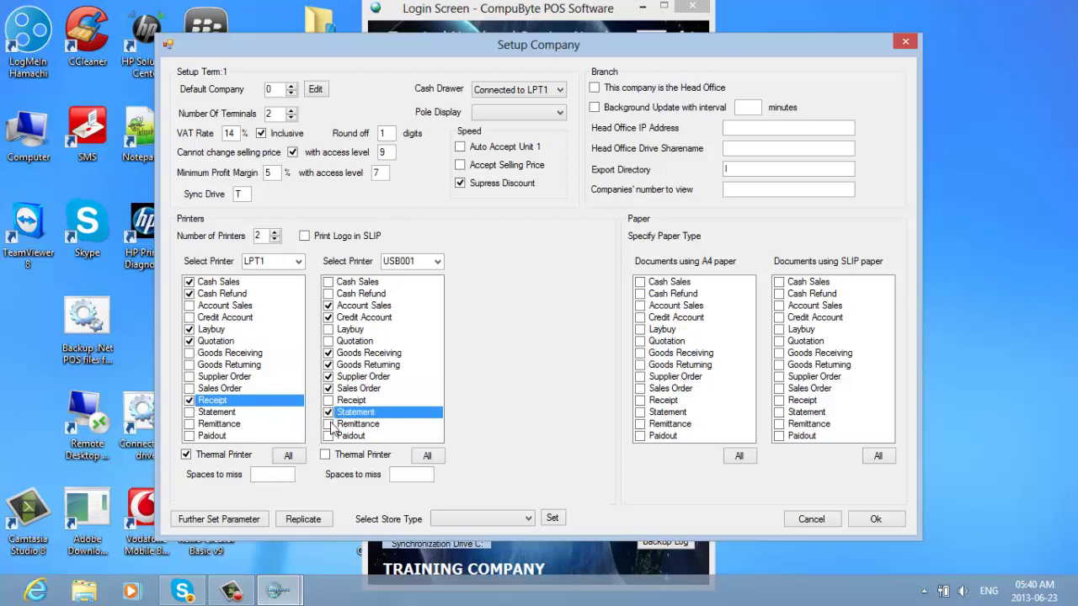
{"action": "double_click", "coordinate": [330, 424]}
{"action": "double_click", "coordinate": [330, 436]}
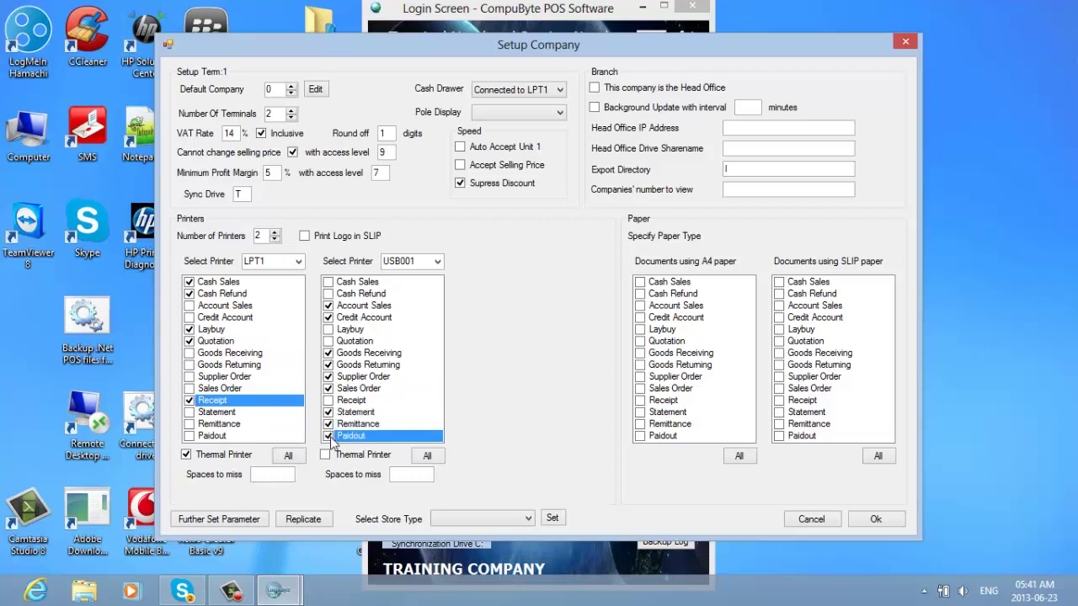
{"action": "double_click", "coordinate": [189, 436]}
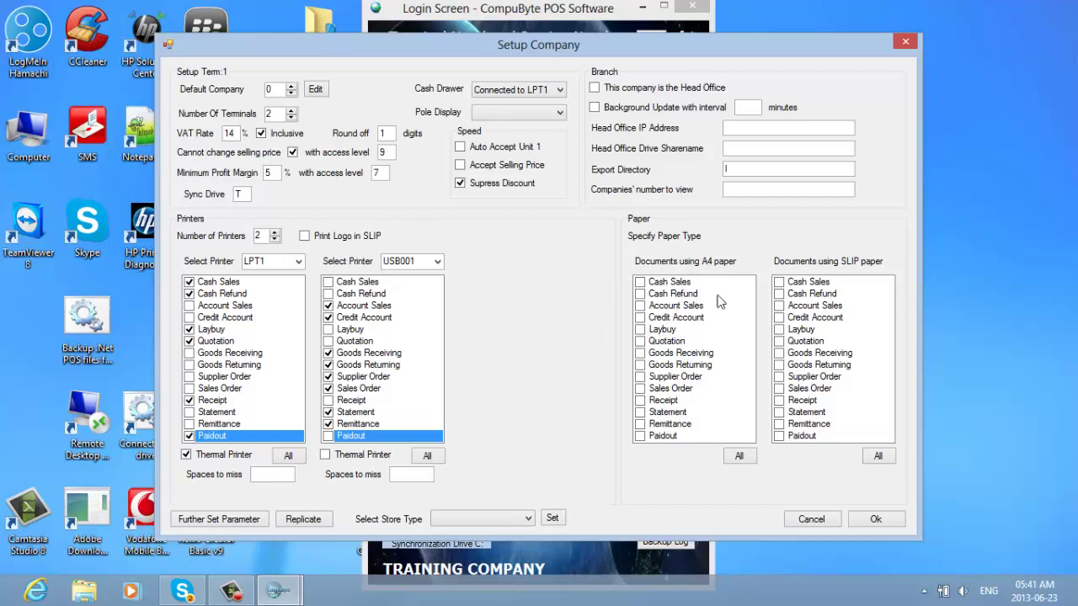
Step: Put all documents on slip paper, then remove Account Sales, Credit Account, goods and Supplier Order
{"action": "left_click", "coordinate": [784, 283]}
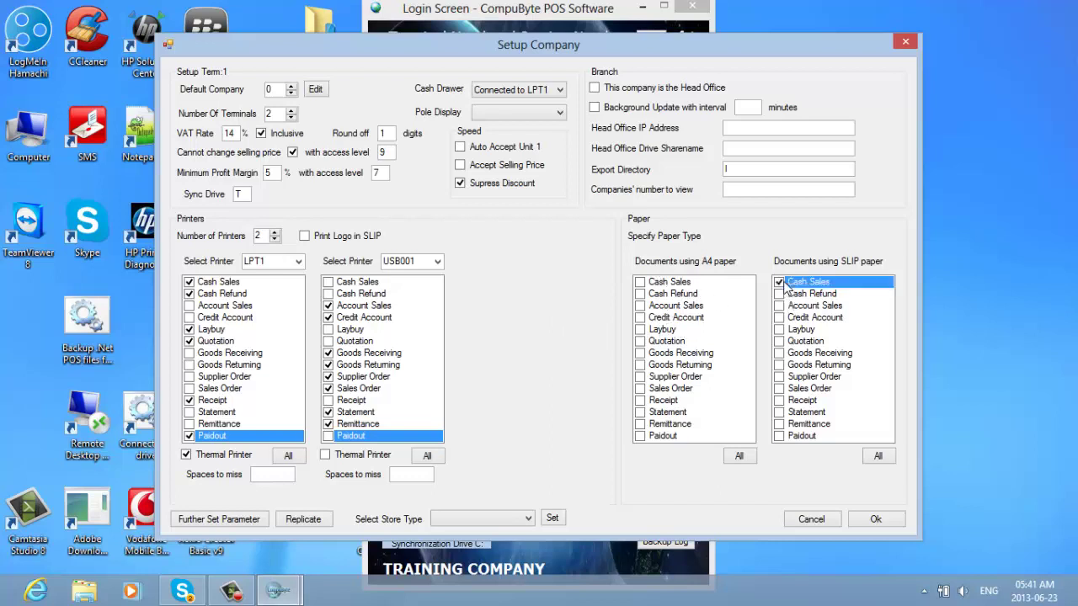
{"action": "left_click", "coordinate": [876, 456]}
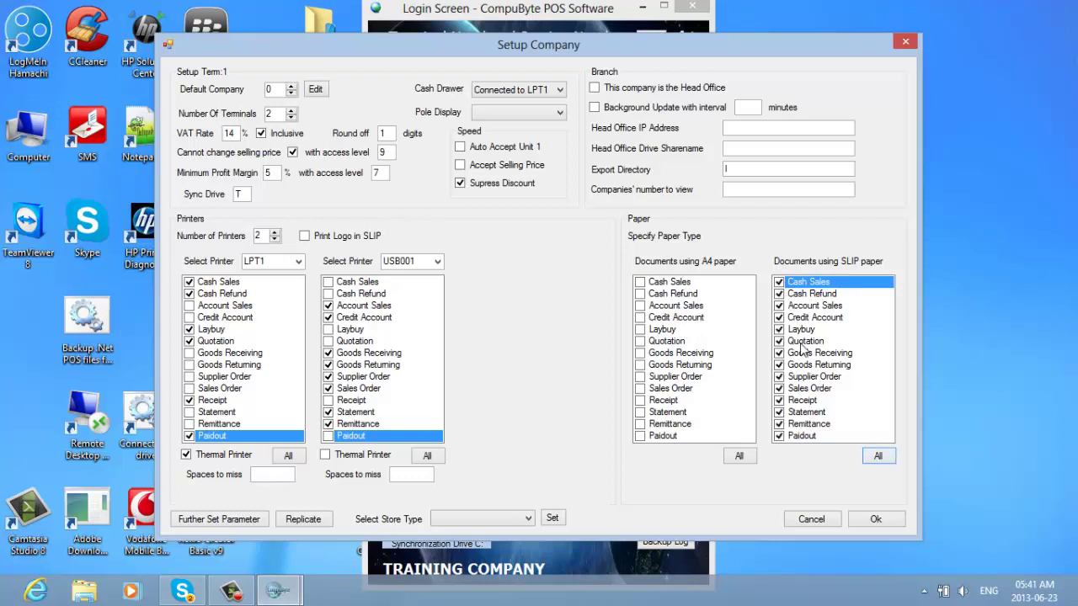
{"action": "left_click", "coordinate": [778, 305]}
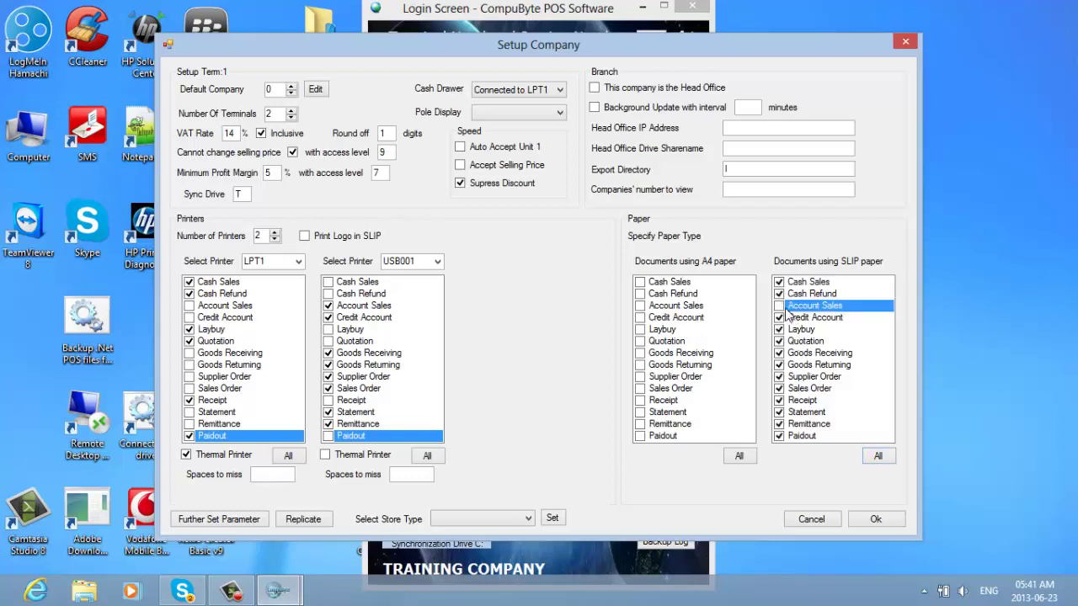
{"action": "left_click", "coordinate": [782, 317]}
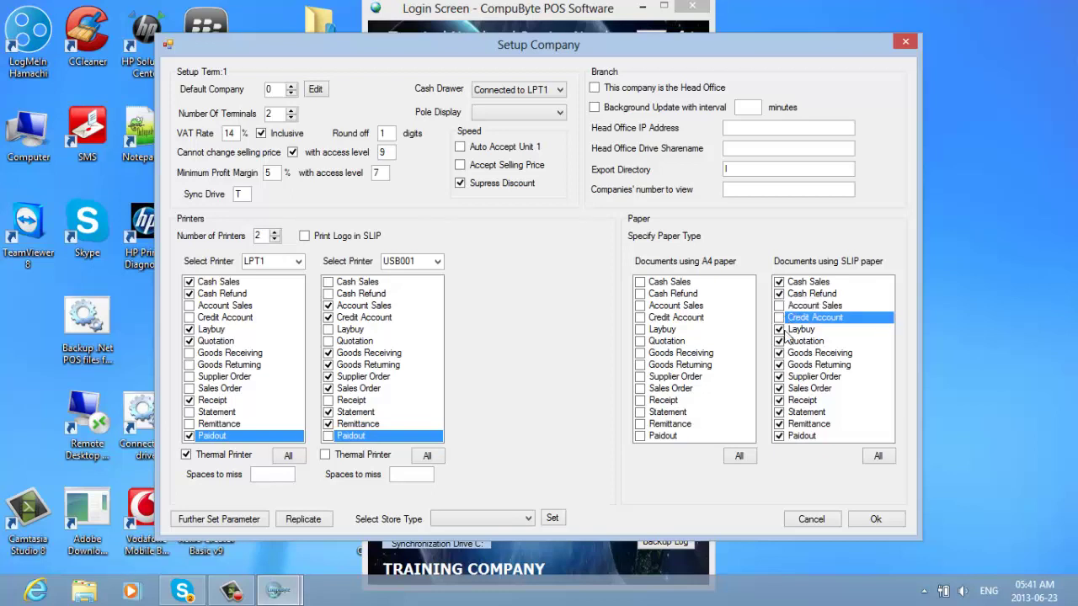
{"action": "left_click", "coordinate": [781, 353]}
{"action": "left_click", "coordinate": [780, 365]}
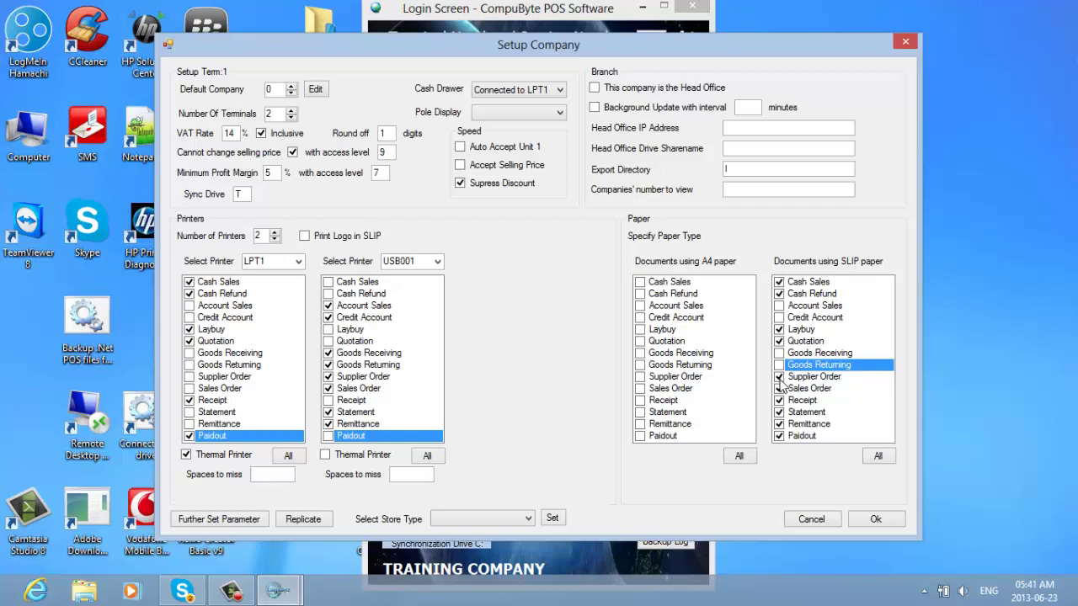
{"action": "left_click", "coordinate": [778, 378]}
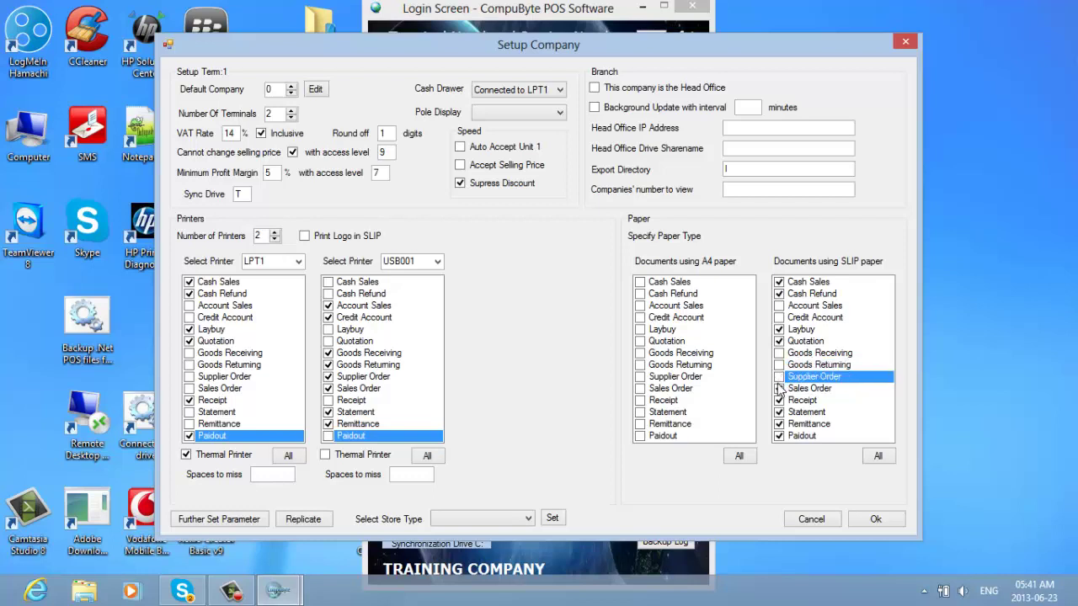
Step: Set Supplier Order, goods, Account Sales, Credit Account, Statement and Remittance to A4 paper
{"action": "left_click", "coordinate": [639, 376]}
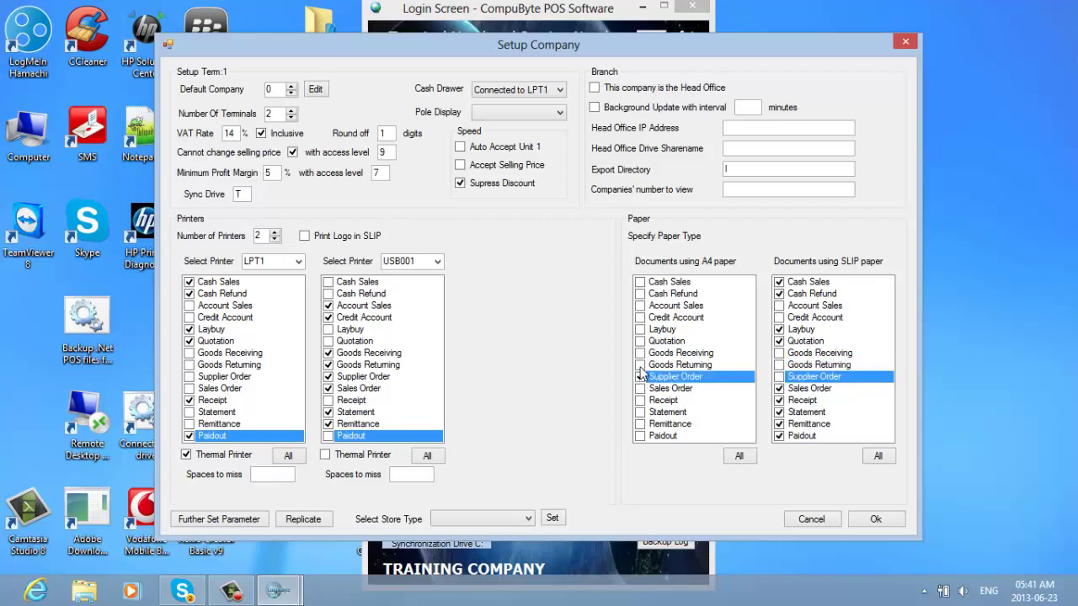
{"action": "left_click", "coordinate": [640, 365]}
{"action": "left_click", "coordinate": [640, 354]}
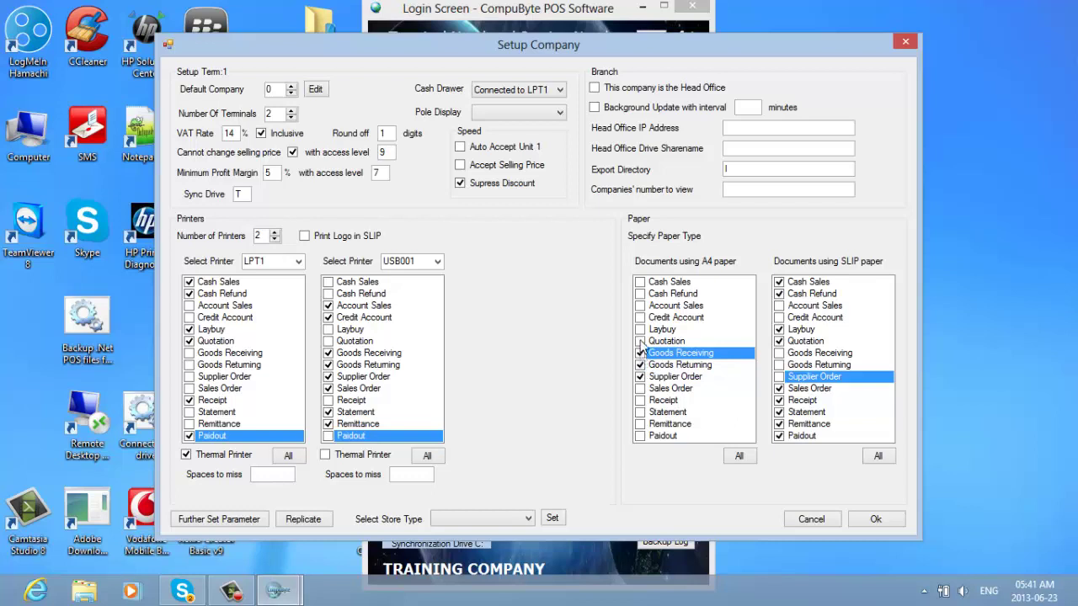
{"action": "left_click", "coordinate": [639, 305]}
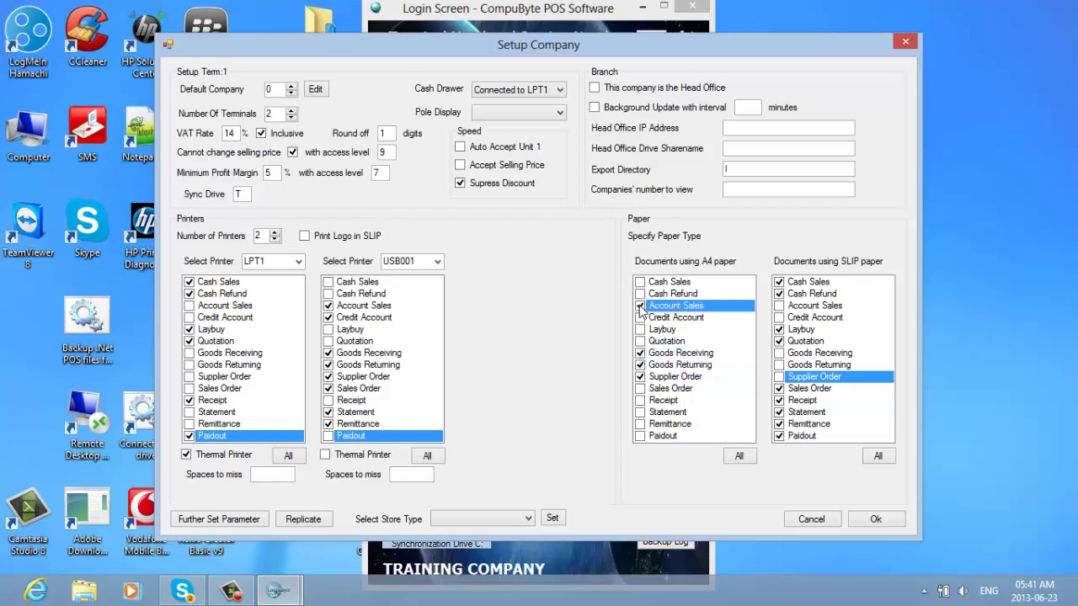
{"action": "left_click", "coordinate": [641, 318]}
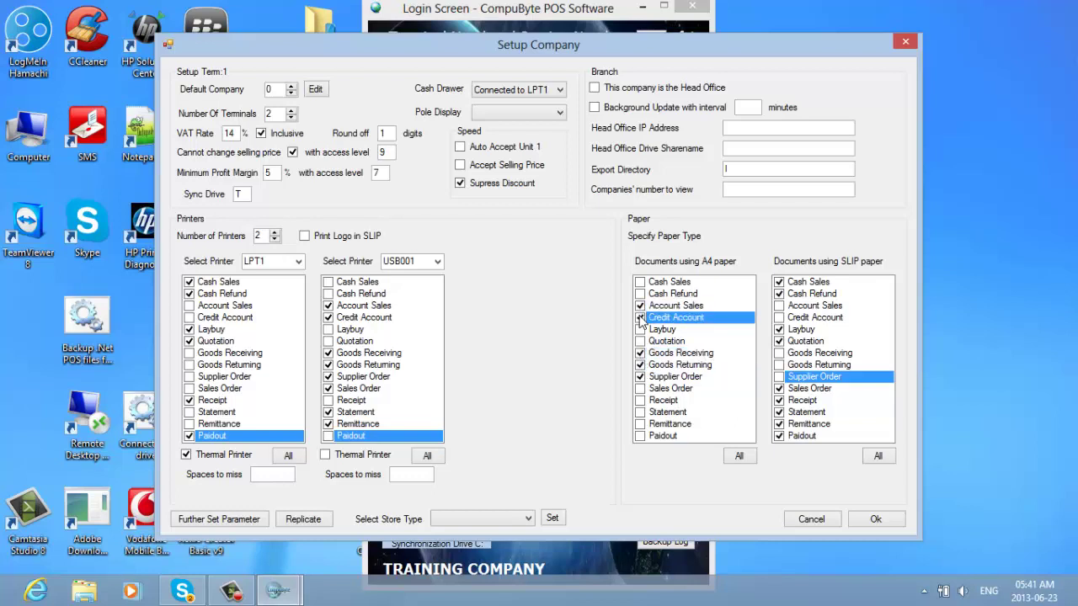
{"action": "left_click", "coordinate": [645, 413]}
{"action": "left_click", "coordinate": [644, 424]}
{"action": "left_click", "coordinate": [641, 424]}
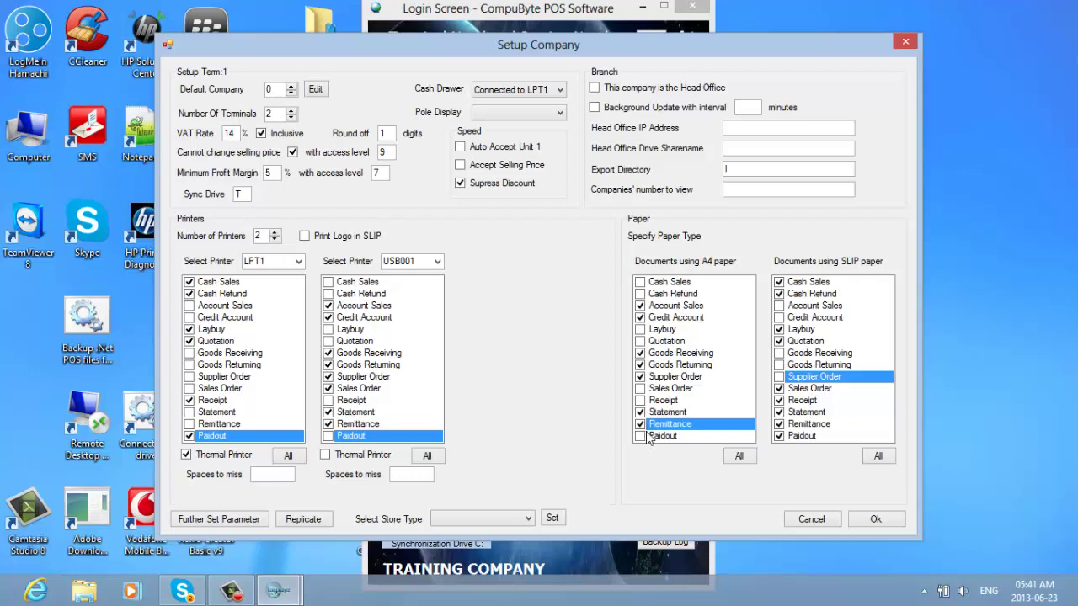
{"action": "left_click", "coordinate": [788, 413]}
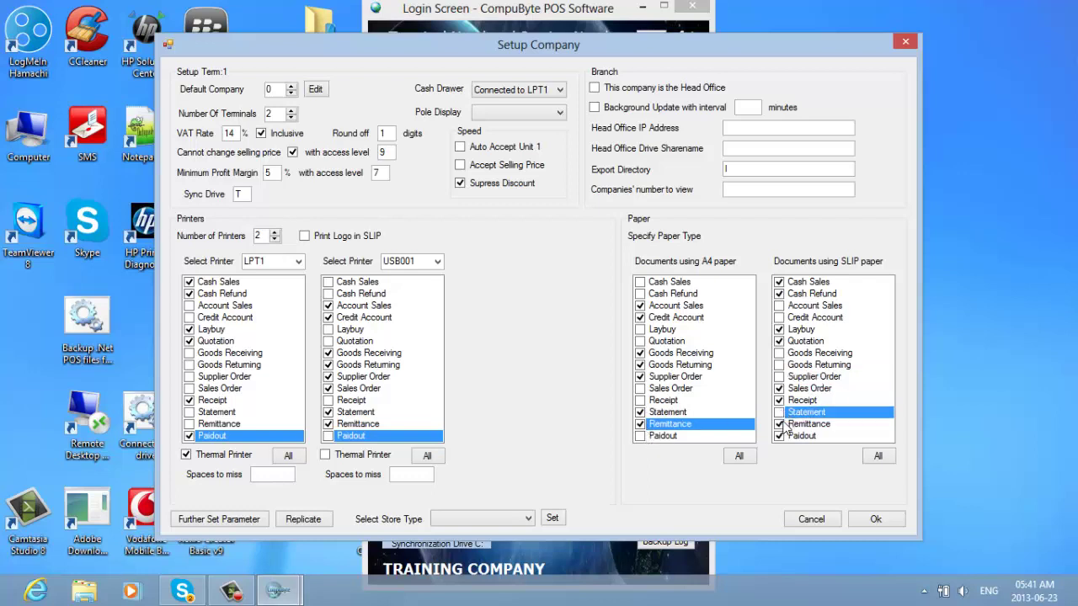
{"action": "left_click", "coordinate": [780, 424]}
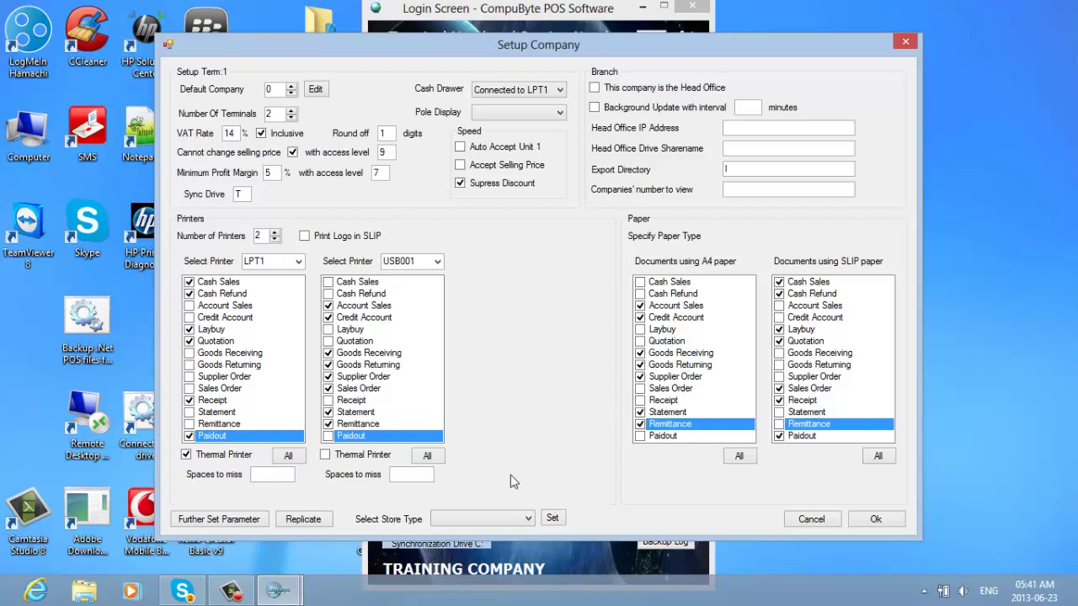
Step: Select Sizing from the store type list and apply it with Set
{"action": "left_click", "coordinate": [528, 521]}
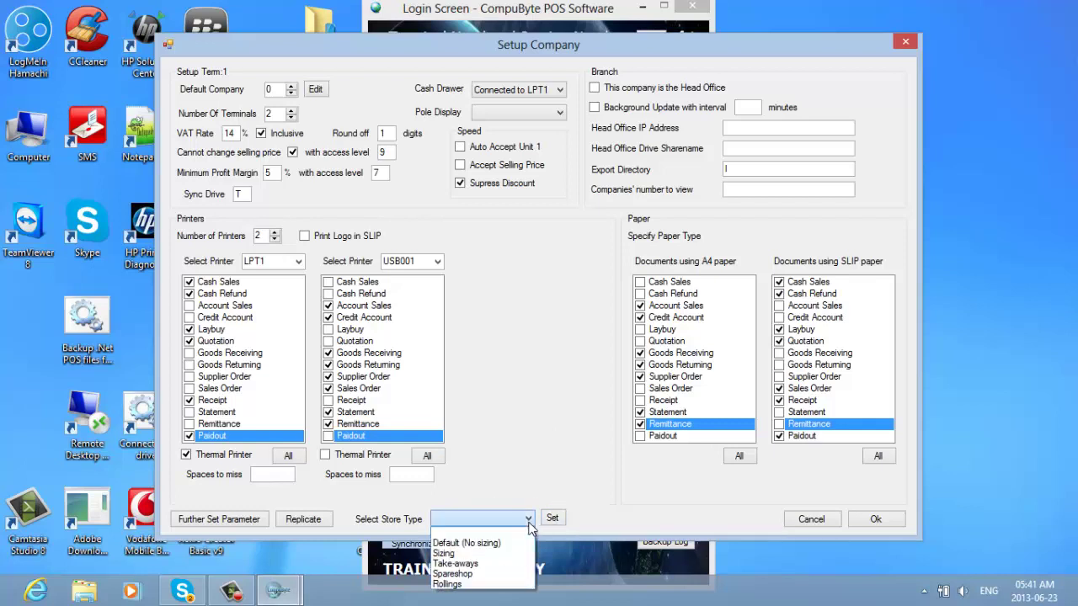
{"action": "left_click", "coordinate": [485, 540]}
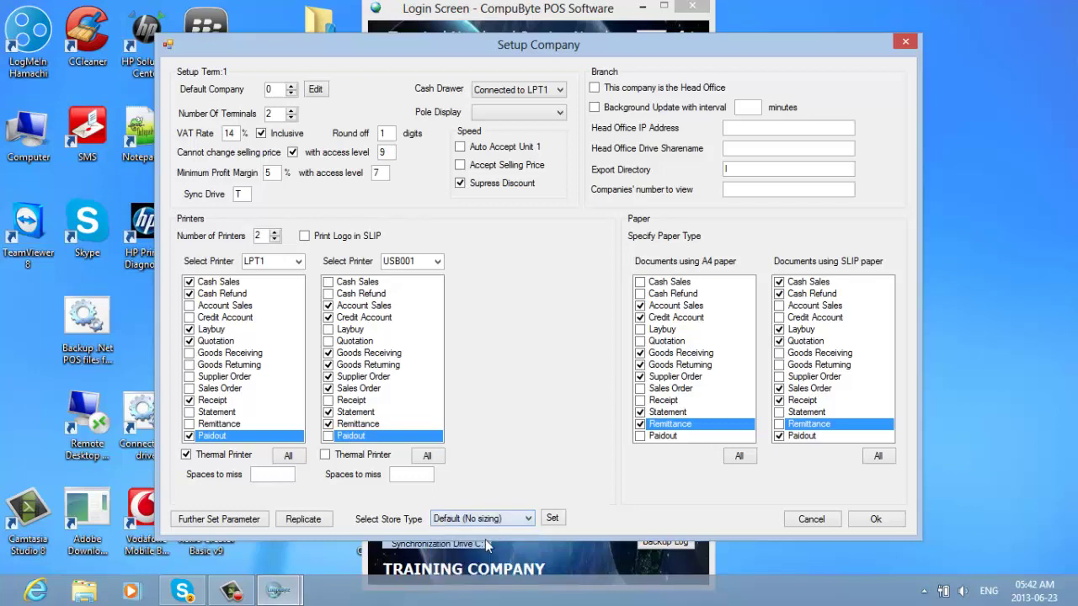
{"action": "left_click", "coordinate": [527, 518]}
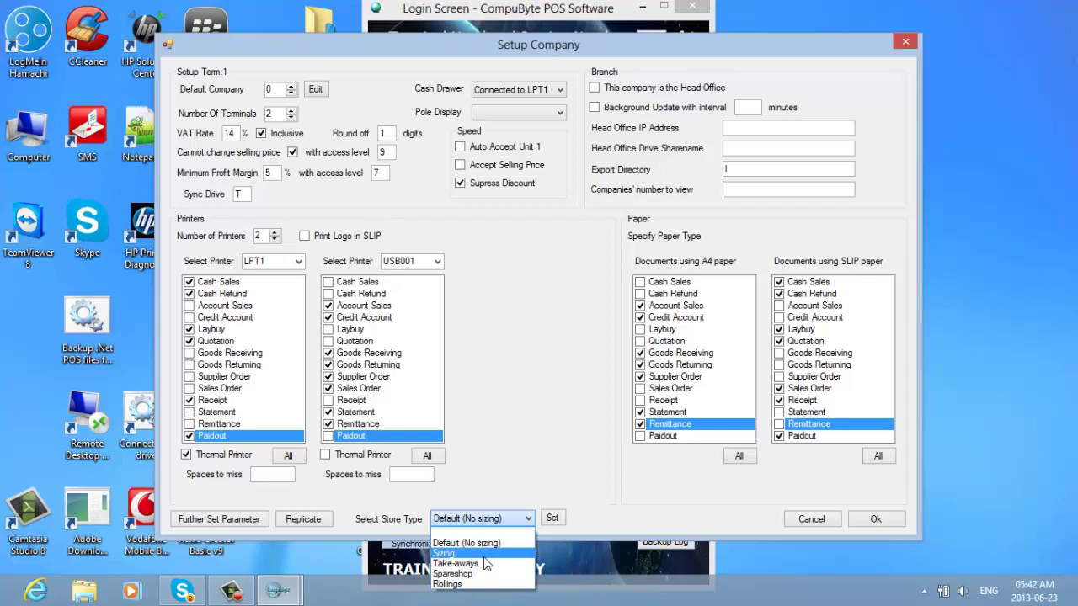
{"action": "left_click", "coordinate": [484, 554]}
{"action": "left_click", "coordinate": [551, 518]}
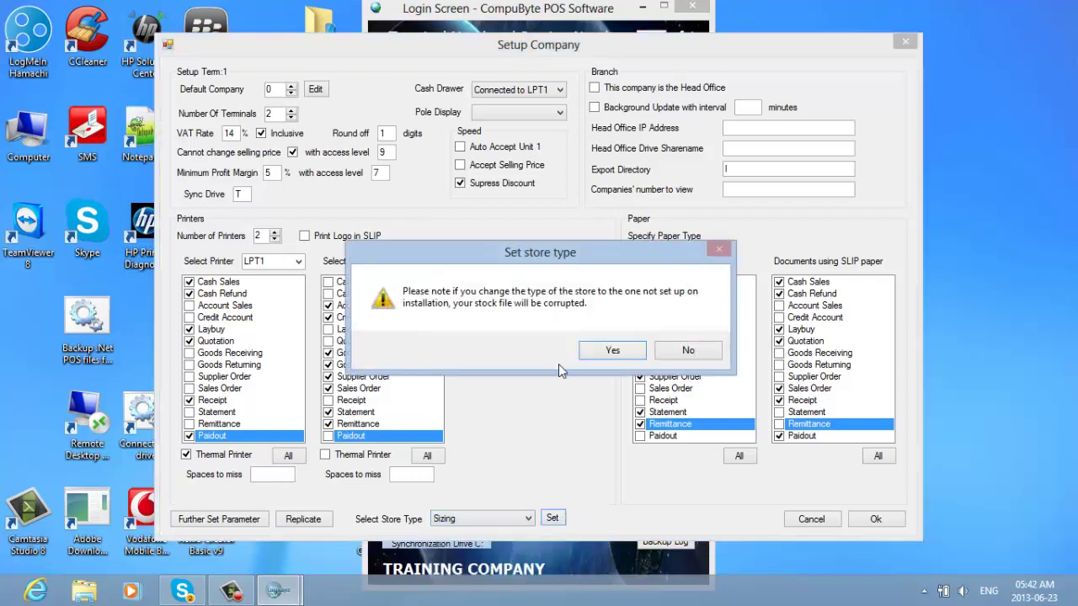
Step: Accept the Set store type warning and the Stock Existed warning to apply the store-type change
{"action": "left_click", "coordinate": [630, 352]}
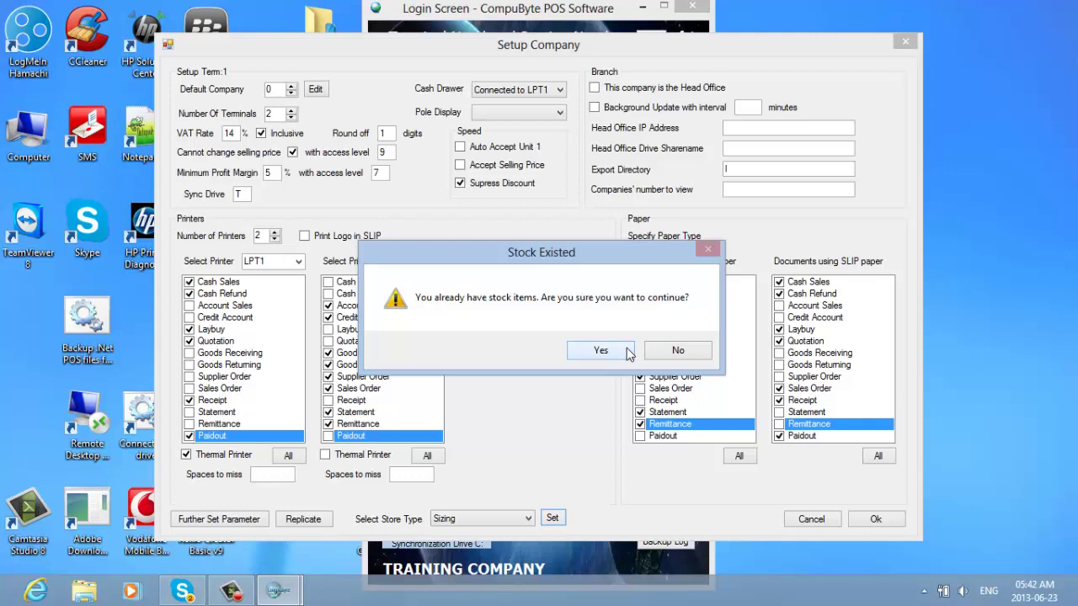
{"action": "left_click", "coordinate": [627, 352]}
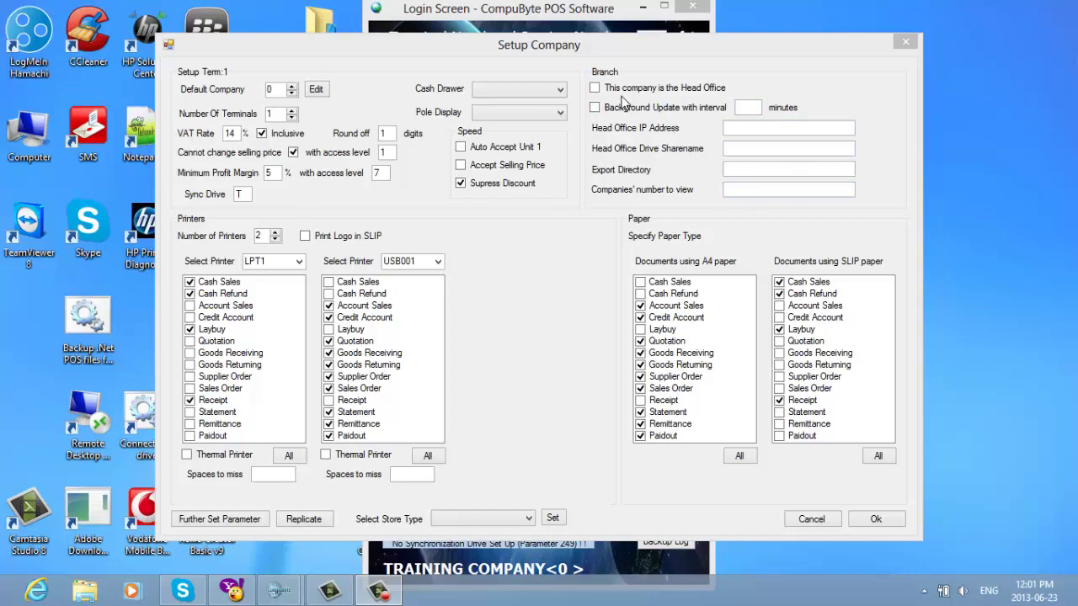
Step: Leave Head Office unticked, disable Background Update with interval, and save the company setup
{"action": "left_click", "coordinate": [588, 89]}
{"action": "left_click", "coordinate": [587, 89]}
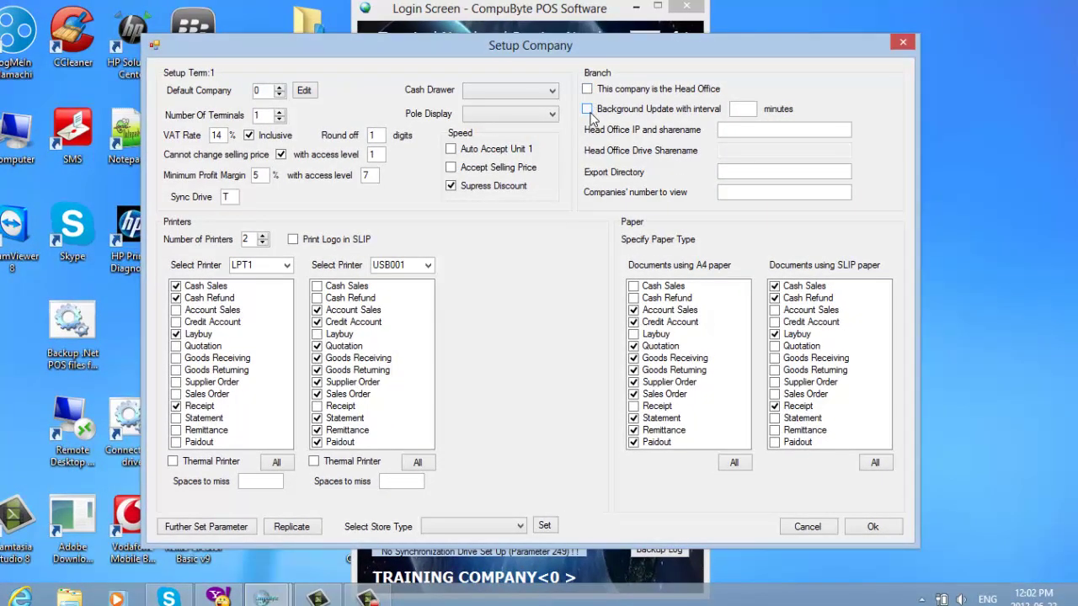
{"action": "left_click", "coordinate": [589, 111]}
{"action": "left_click", "coordinate": [896, 533]}
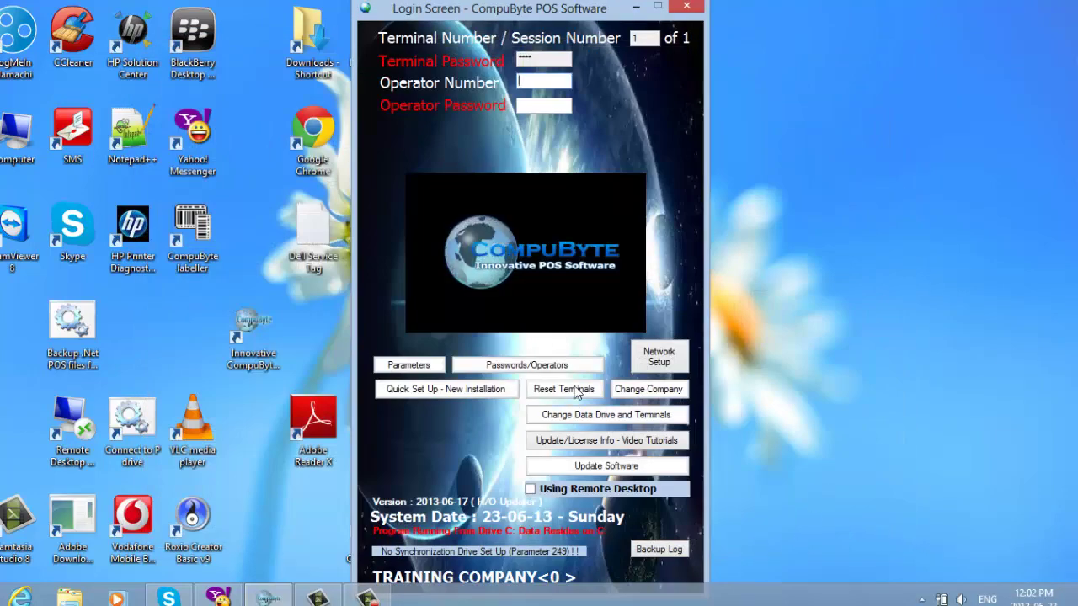